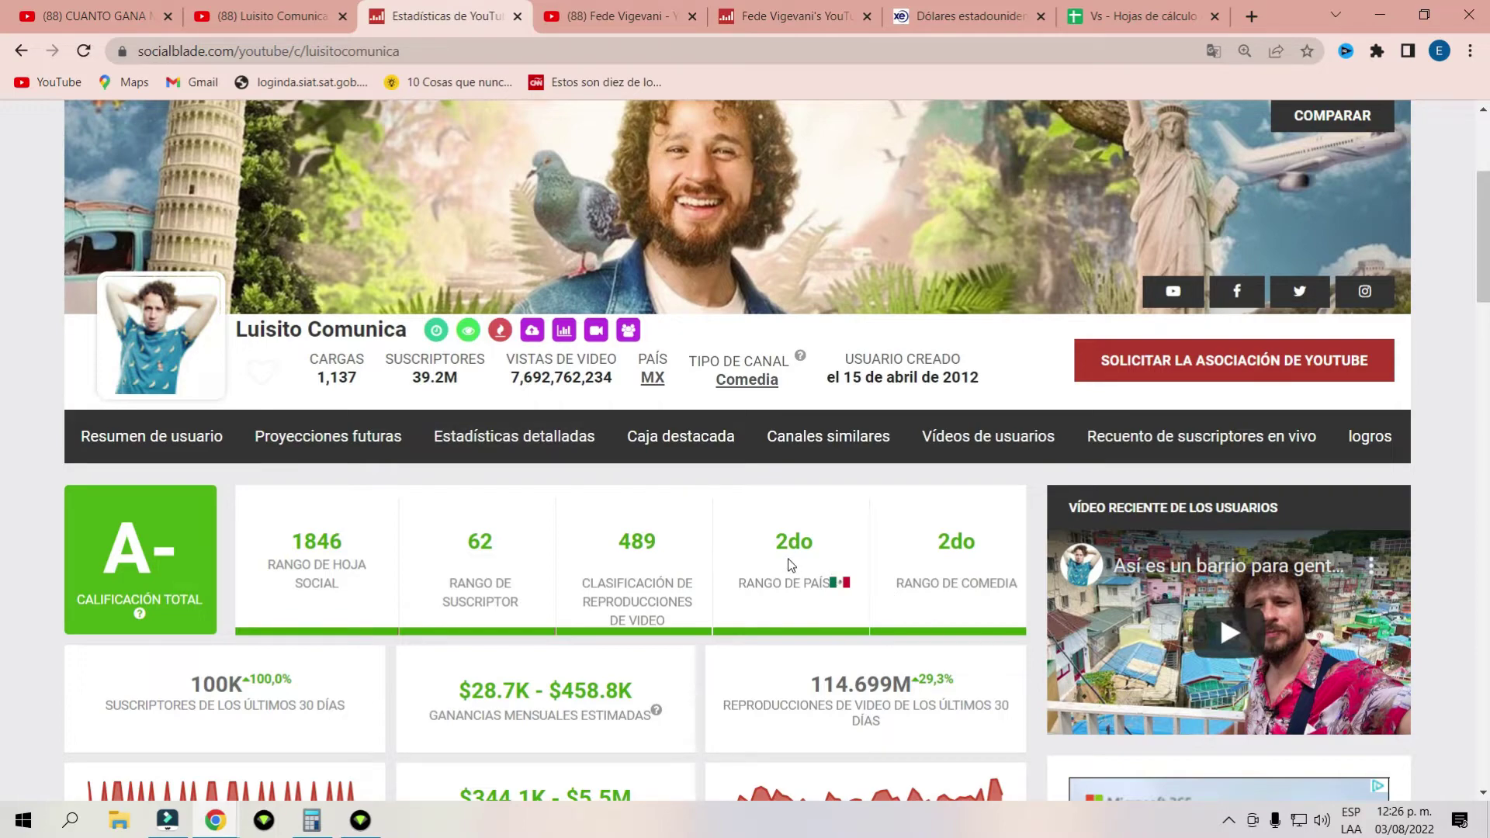
# - Review the Social Blade statistics of Luisito Comunica and Fede Vigevani, including ranks, subscribers, uploads and last-30-day views
pyautogui.scroll(-1, 790, 564)
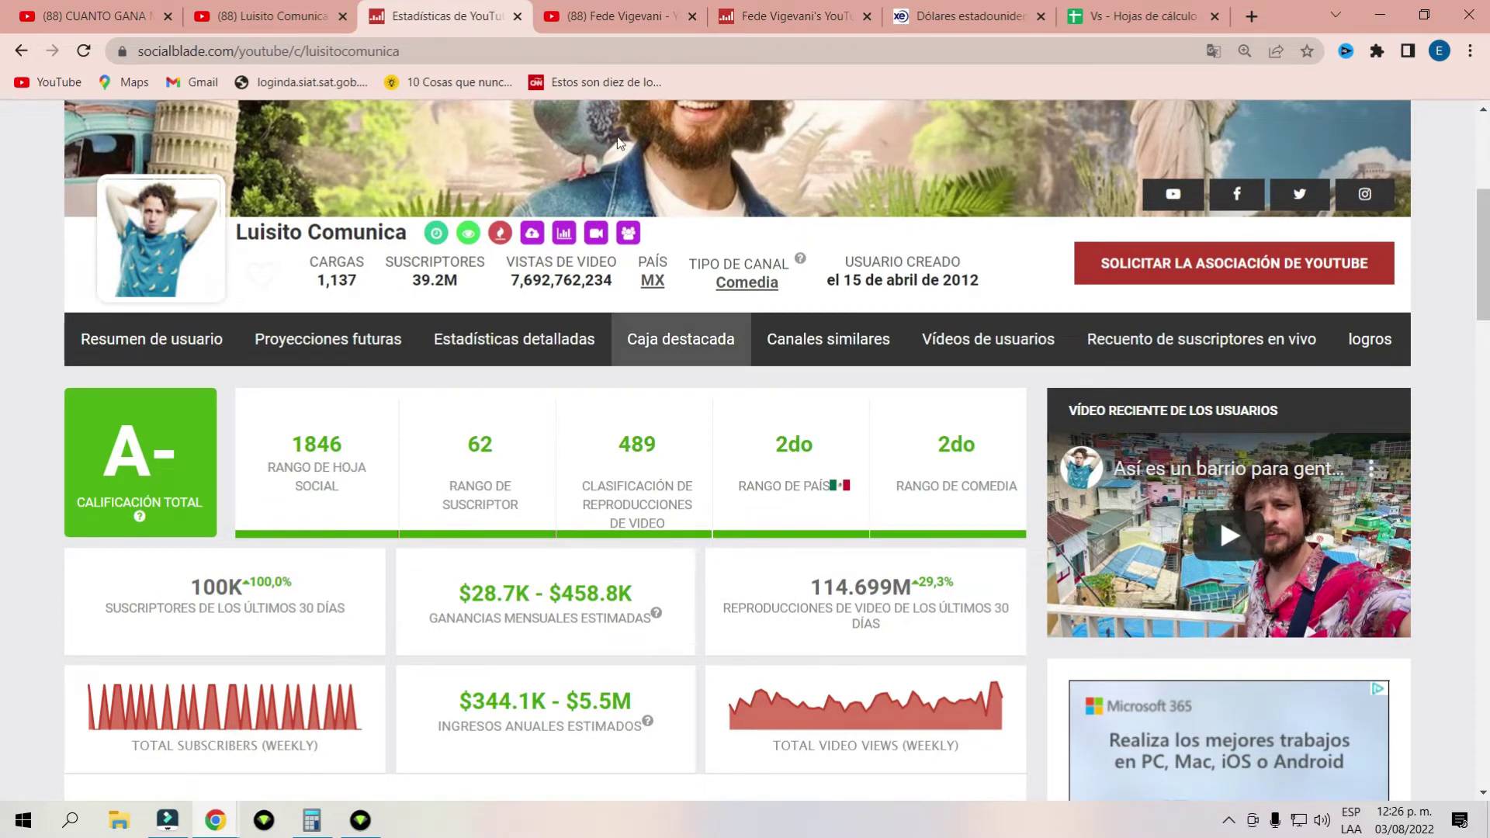
pyautogui.click(776, 20)
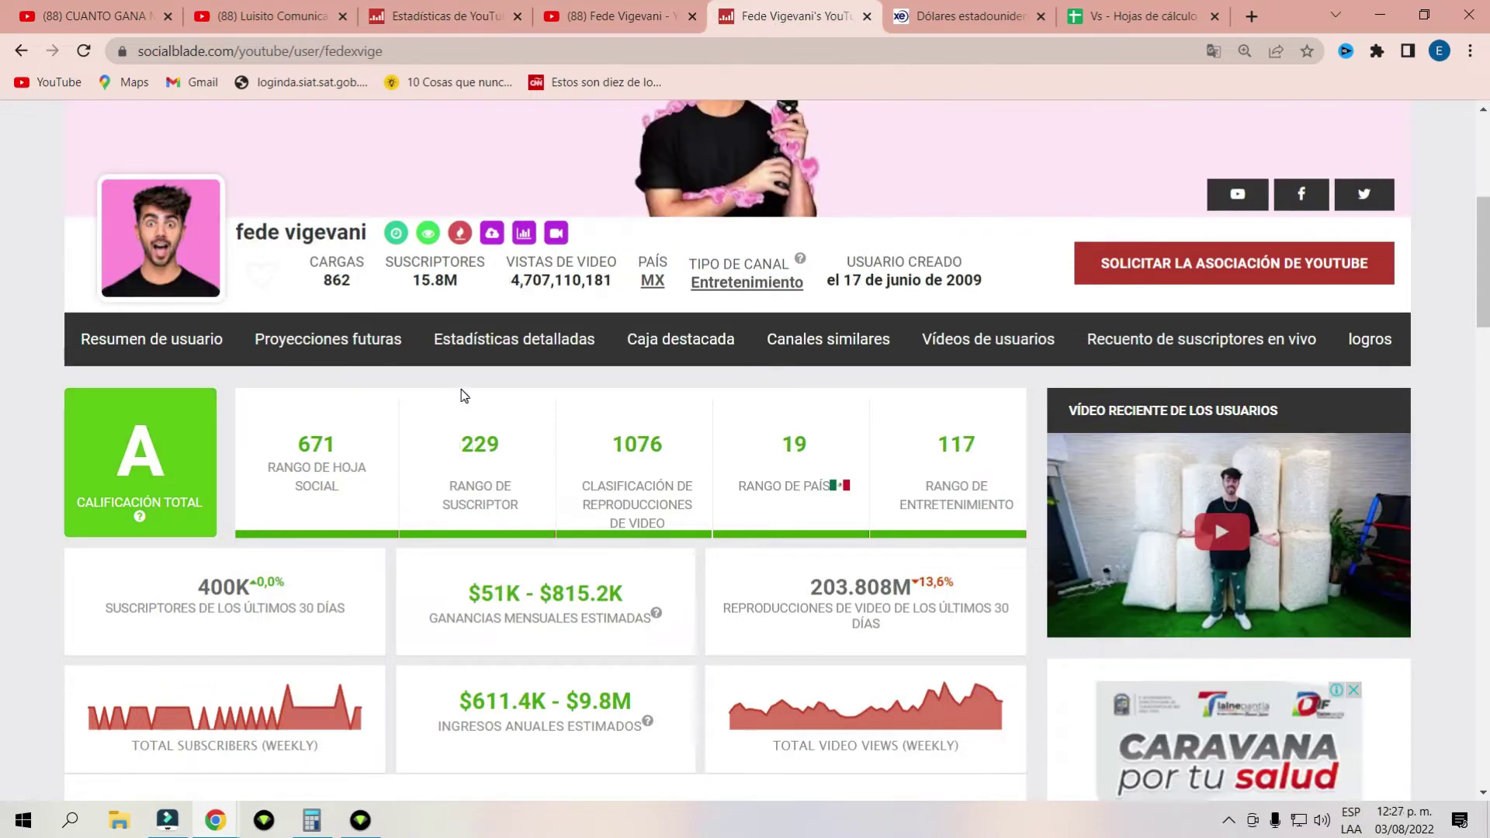
pyautogui.scroll(2, 349, 481)
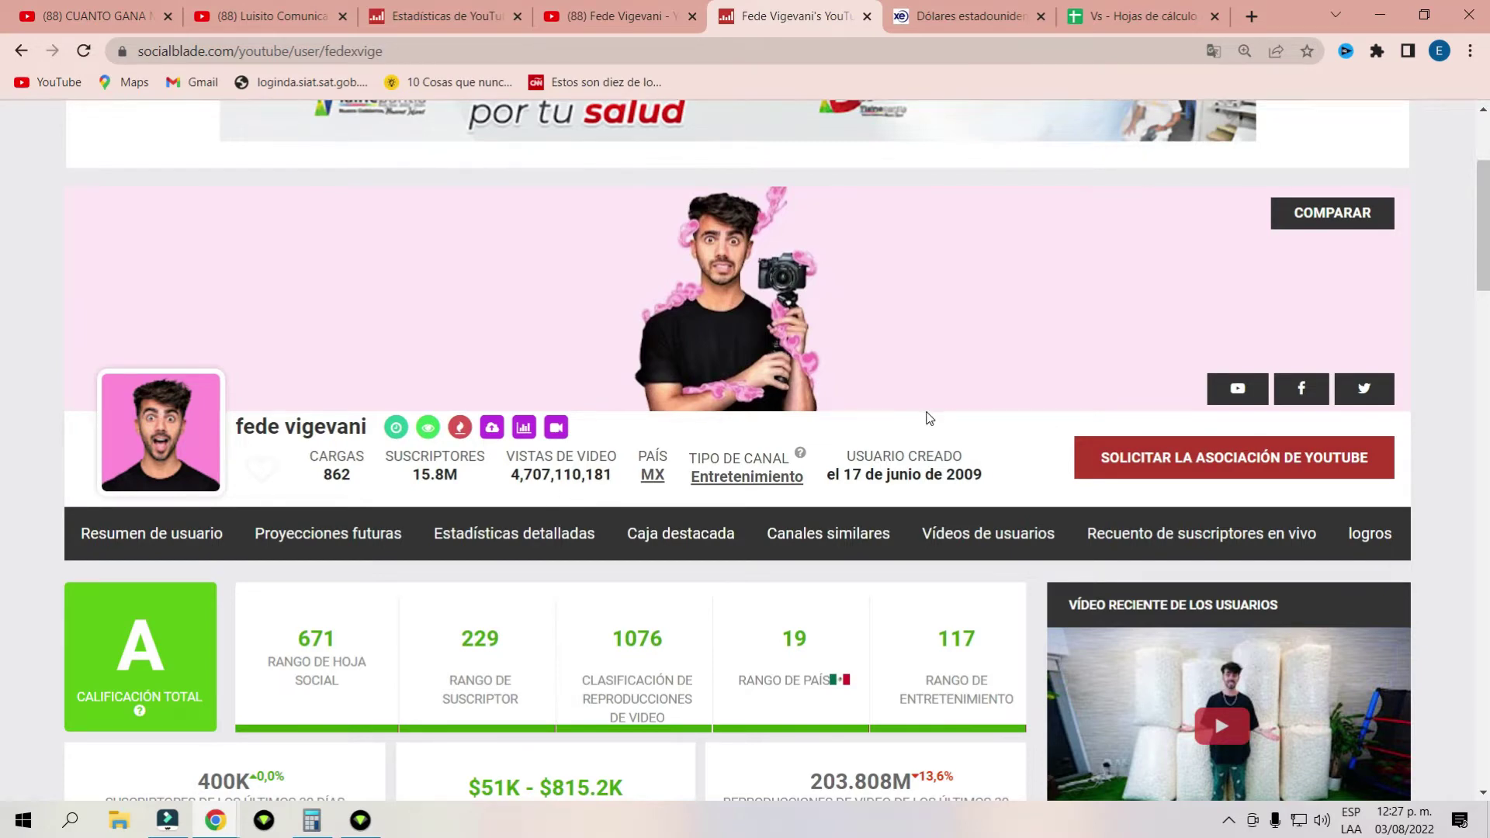
pyautogui.scroll(-1, 929, 418)
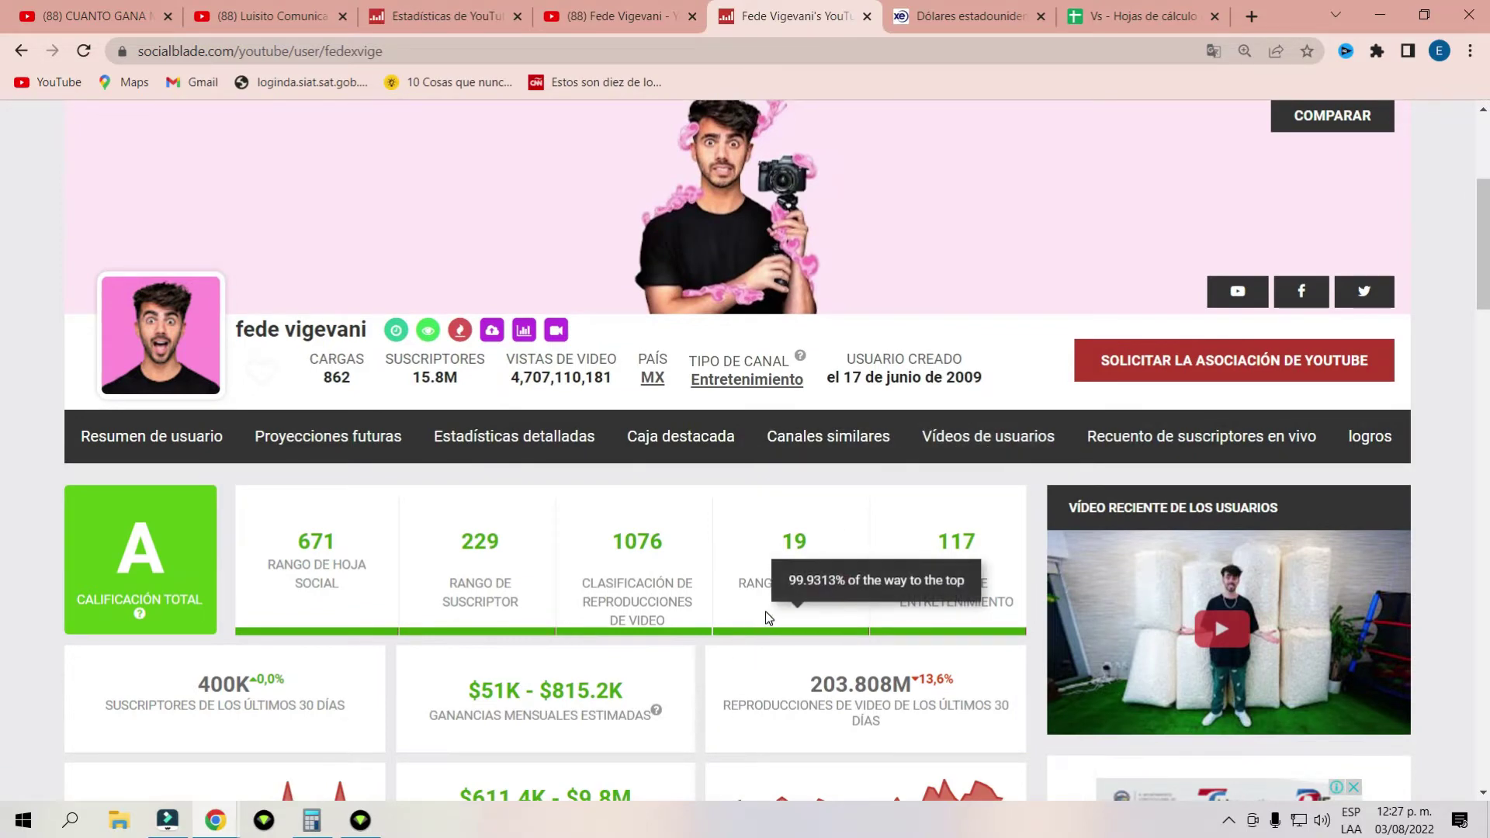
pyautogui.scroll(-1, 770, 684)
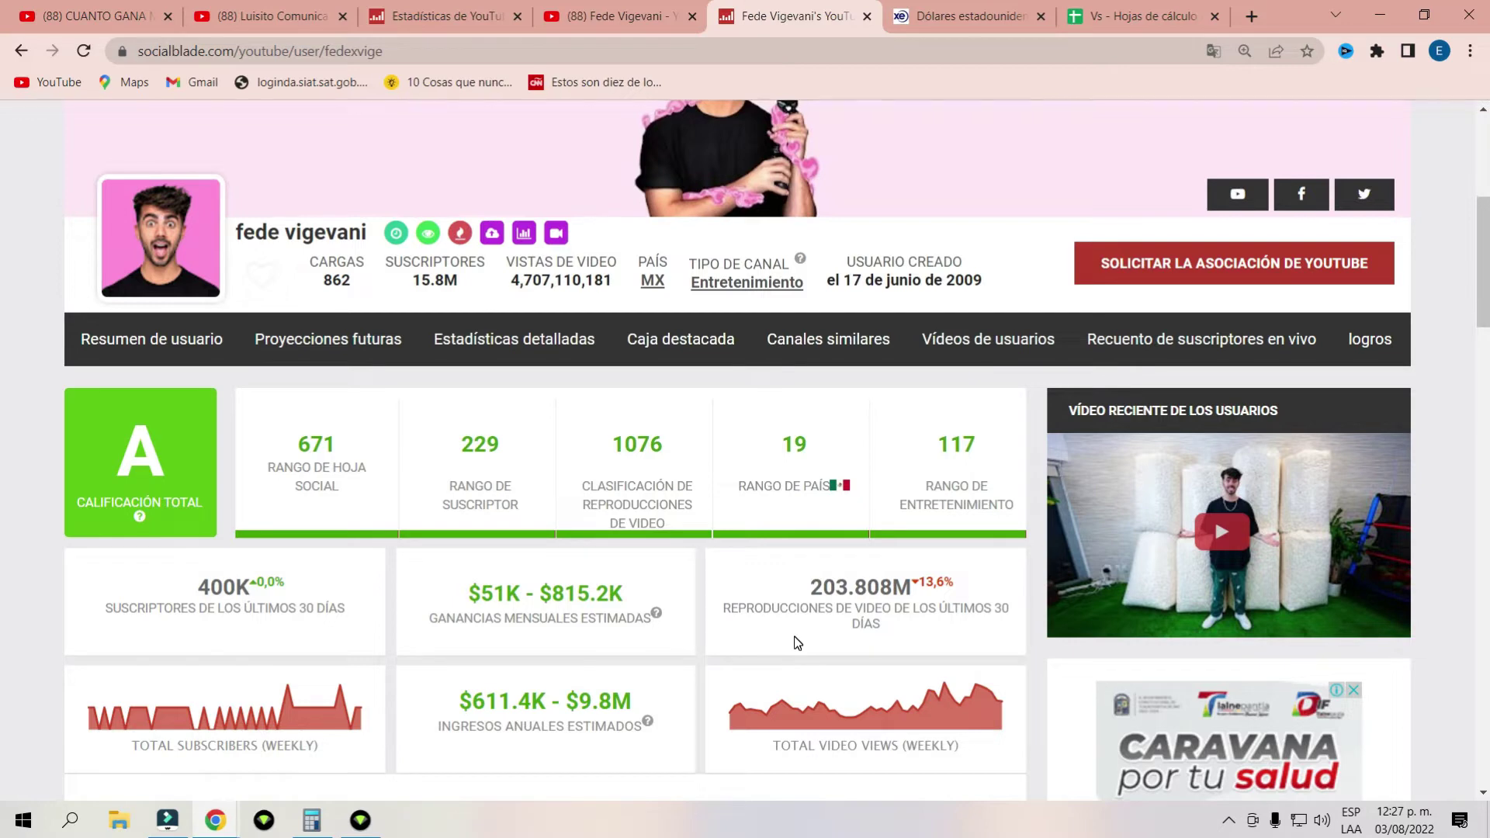
# - Switch to the Vs spreadsheet in Google Sheets and go through the header row from Suscriptores to Impuestos (-45%) and back
pyautogui.click(1122, 21)
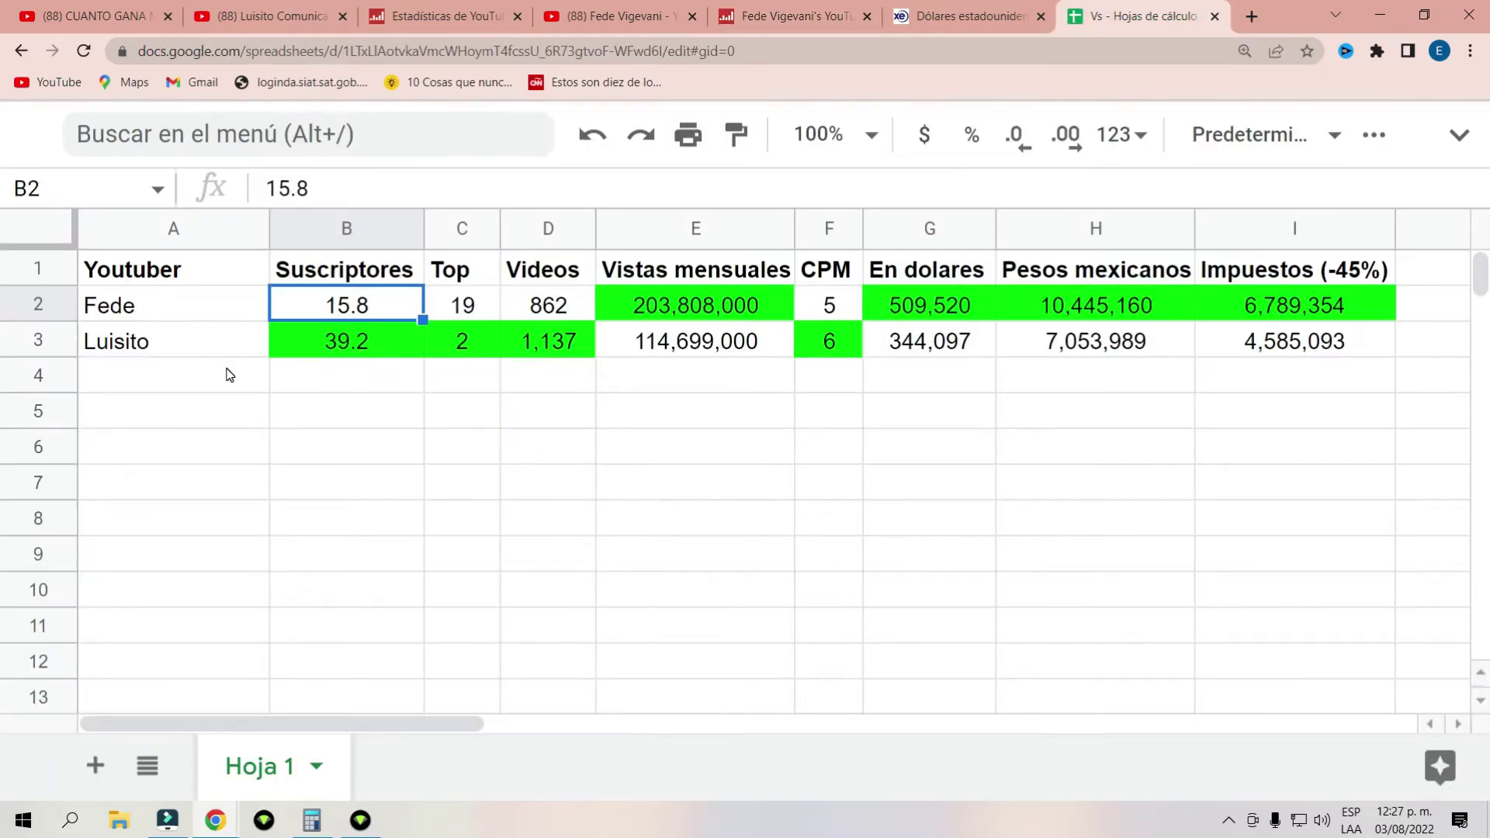
pyautogui.press('Up')
pyautogui.press('Down')
pyautogui.press('Up')
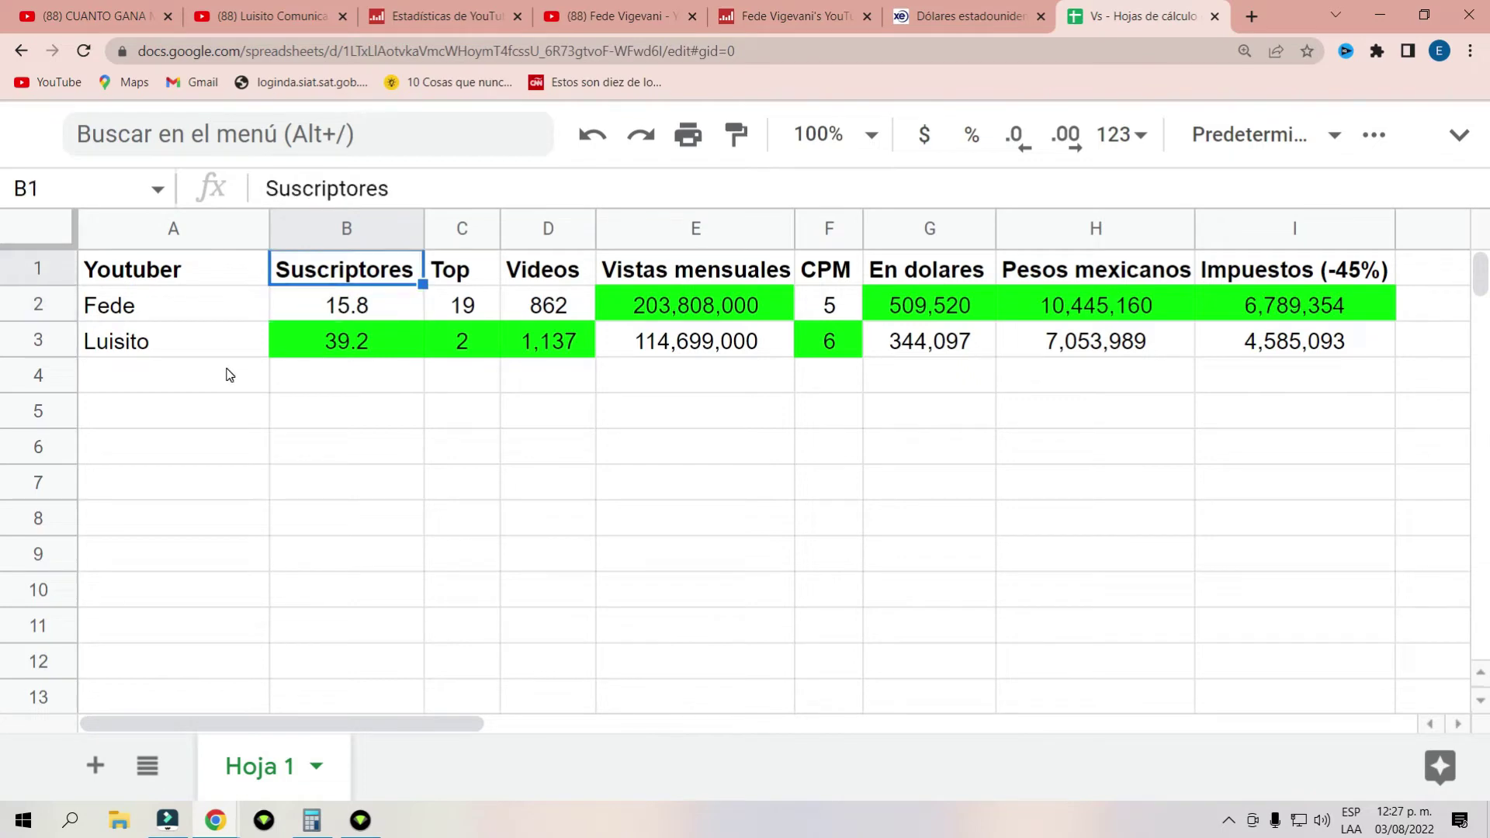
pyautogui.press('Right')
pyautogui.press('Right')
pyautogui.press('Right')
pyautogui.press('Right')
pyautogui.press('Right')
pyautogui.press('Right')
pyautogui.press('Right')
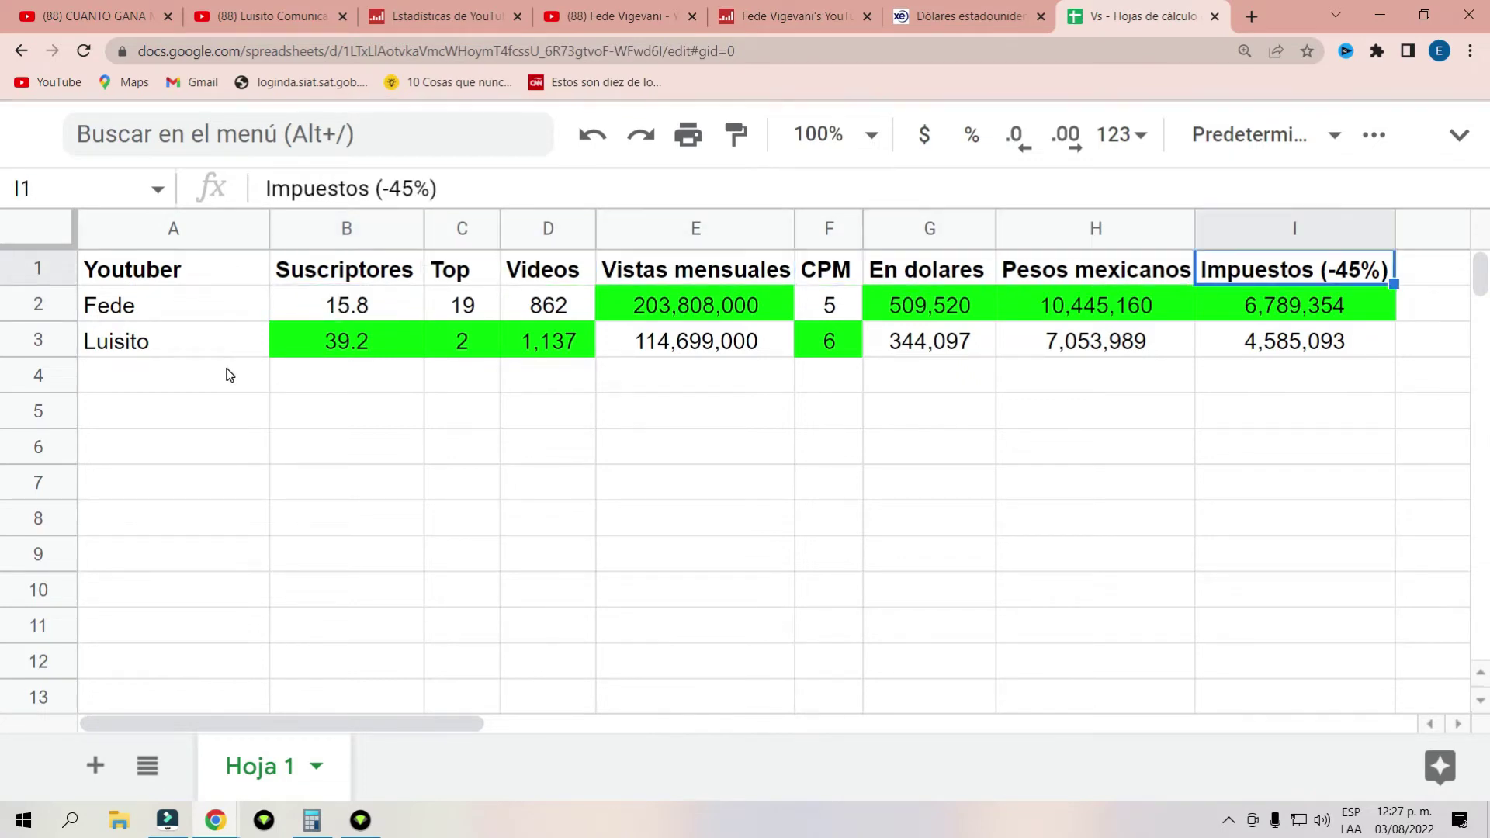
pyautogui.press('Left')
pyautogui.press('Left')
pyautogui.press('Left')
pyautogui.press('Left')
pyautogui.press('Left')
pyautogui.press('Left')
pyautogui.press('Left')
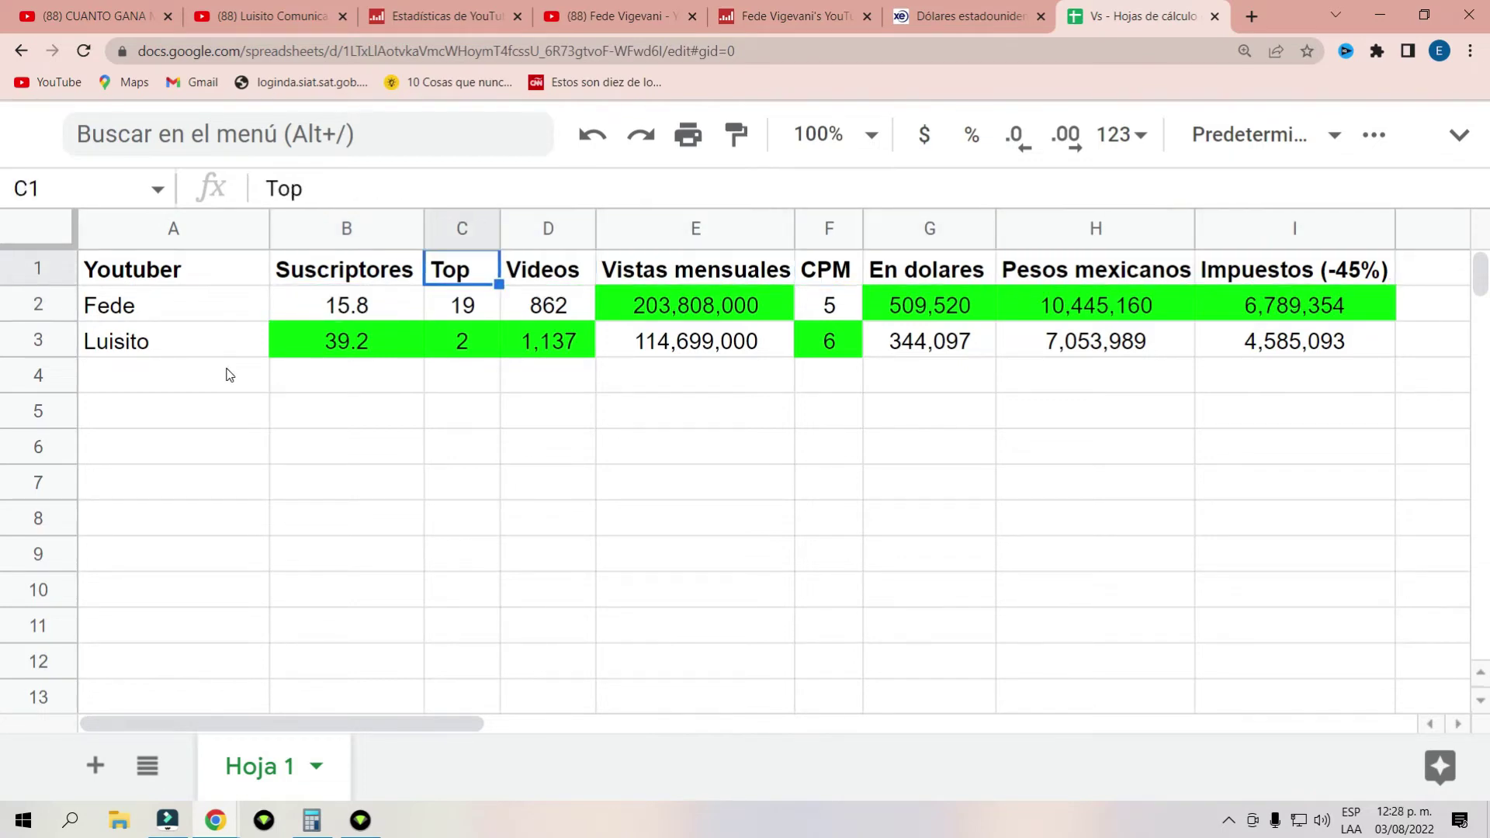
# - Compare the Suscriptores figures of Fede and Luisito in column B
pyautogui.press('Down')
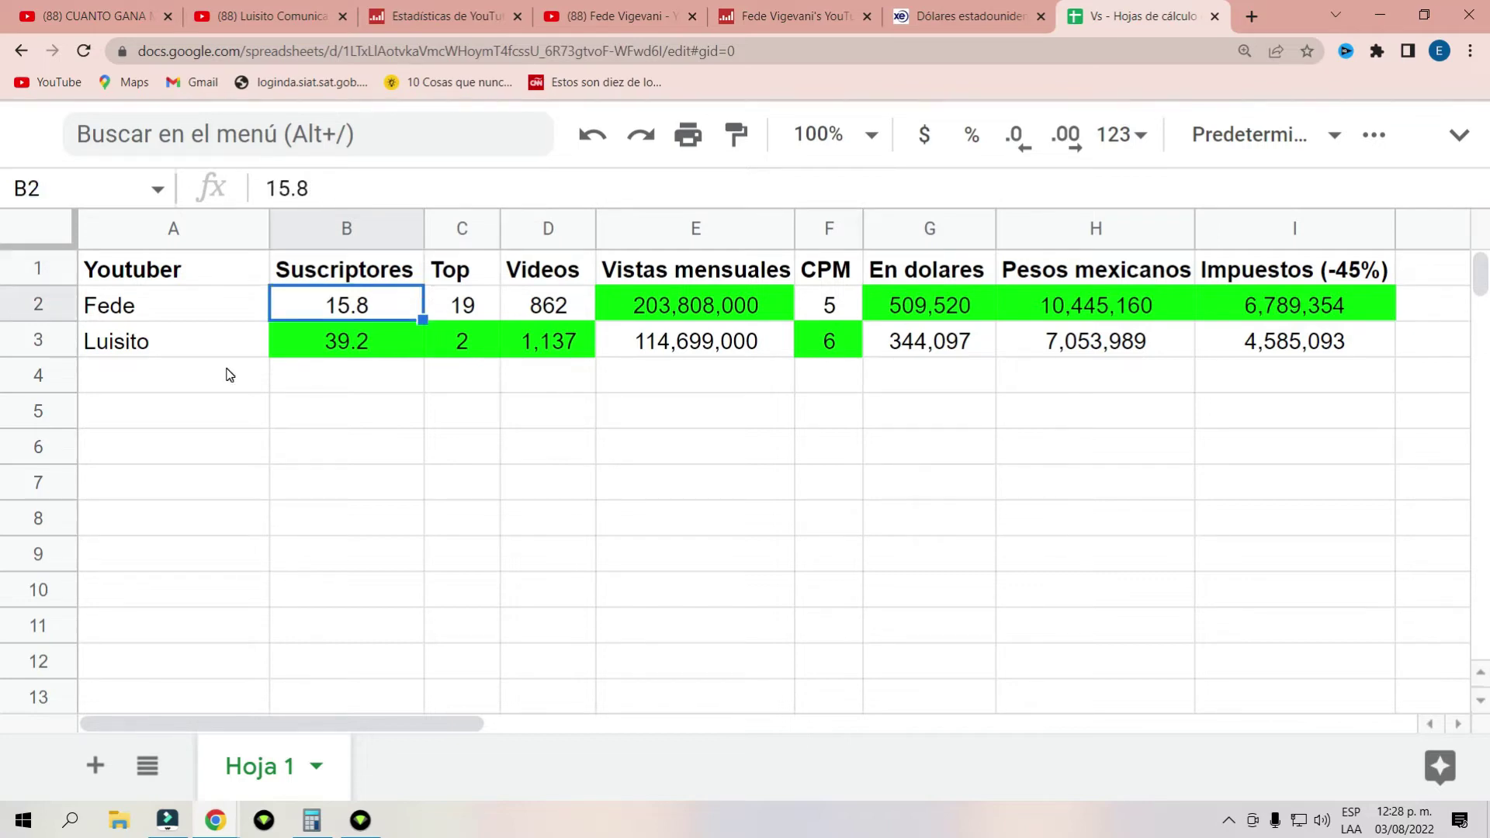
pyautogui.press('Down')
pyautogui.press('Up')
pyautogui.press('Up')
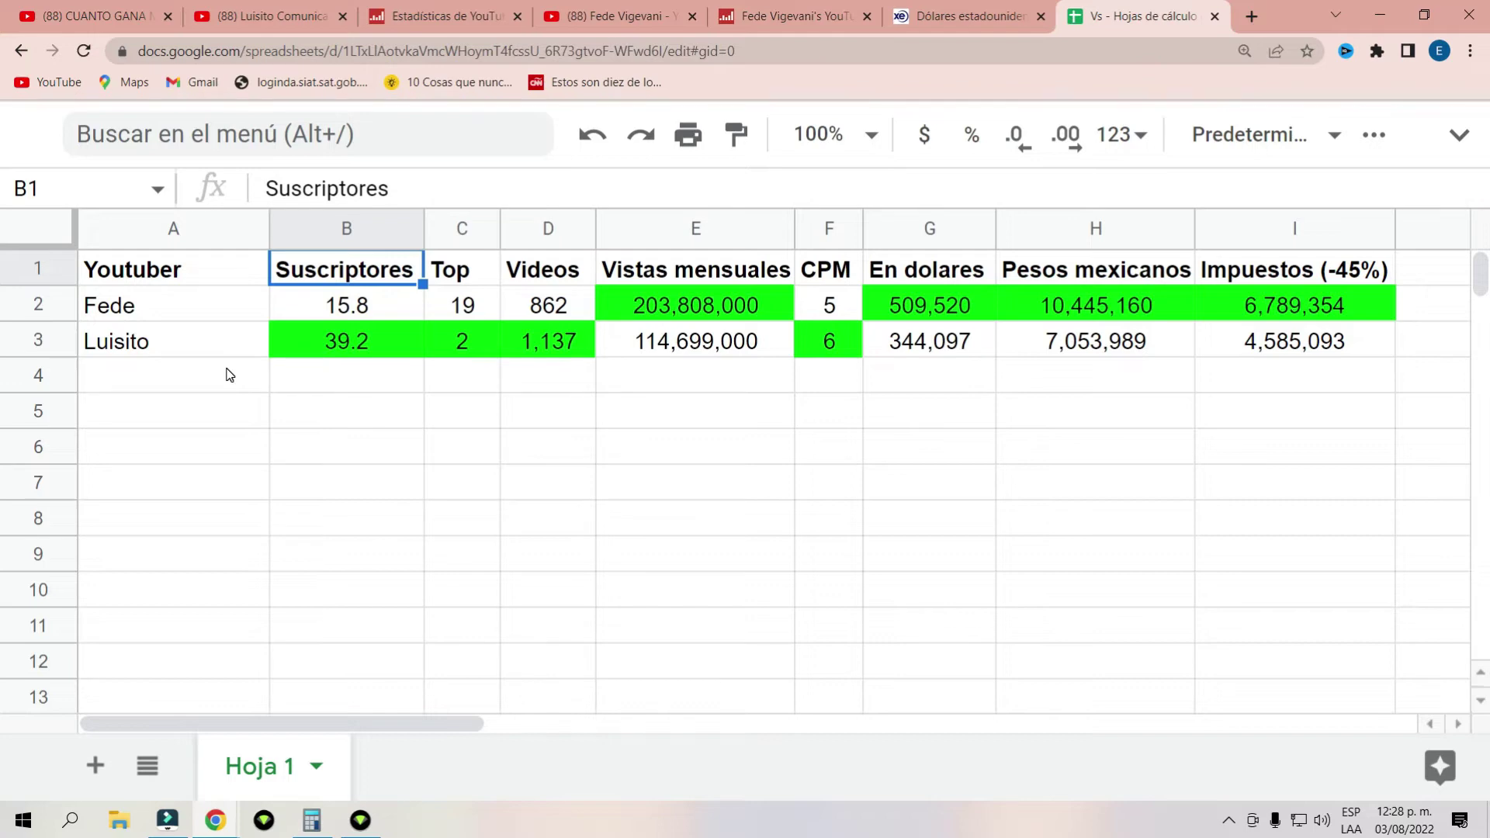
pyautogui.press('Down')
pyautogui.press('Down')
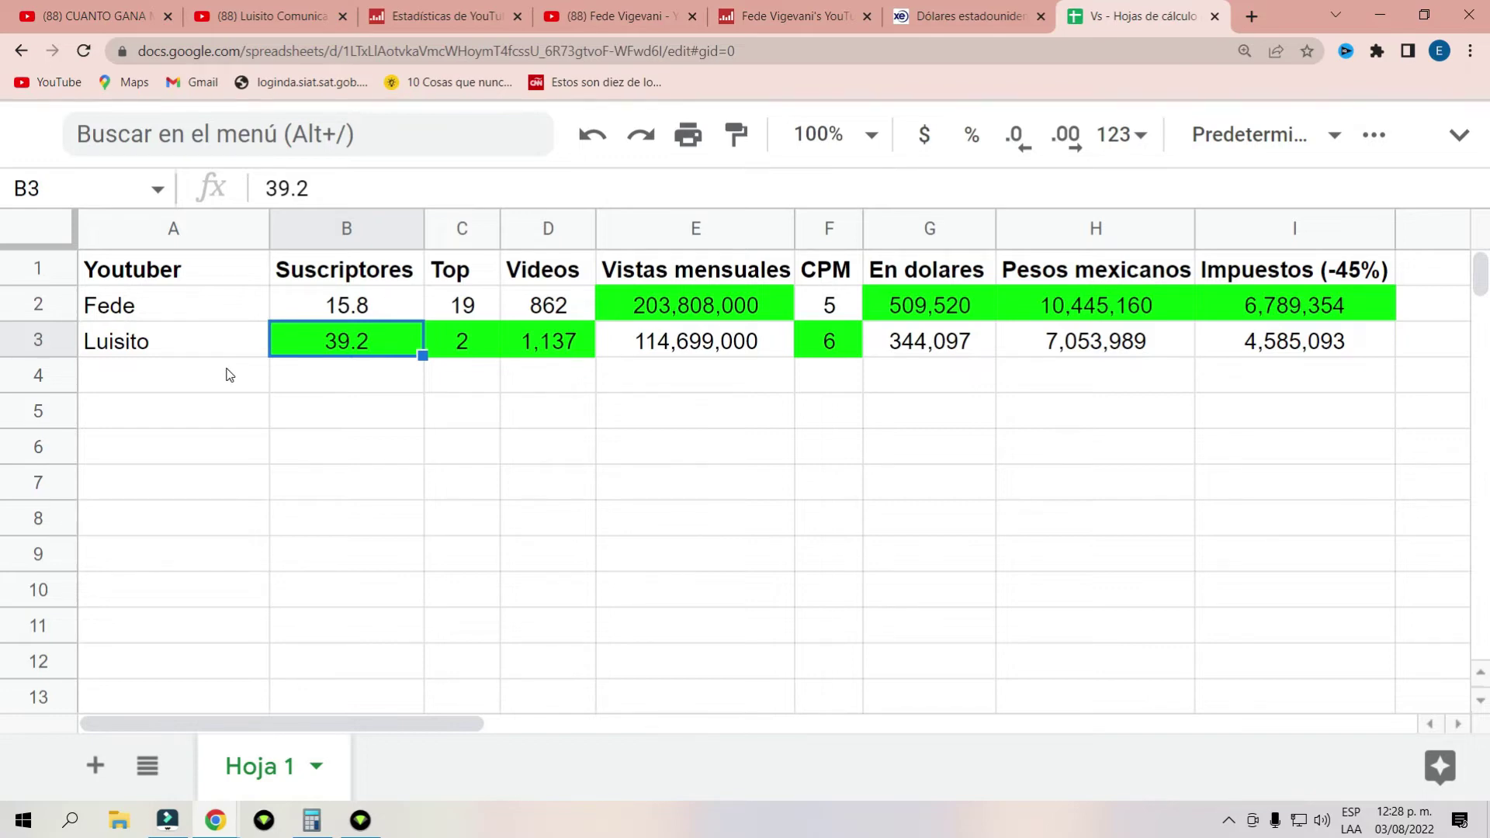
pyautogui.press('Up')
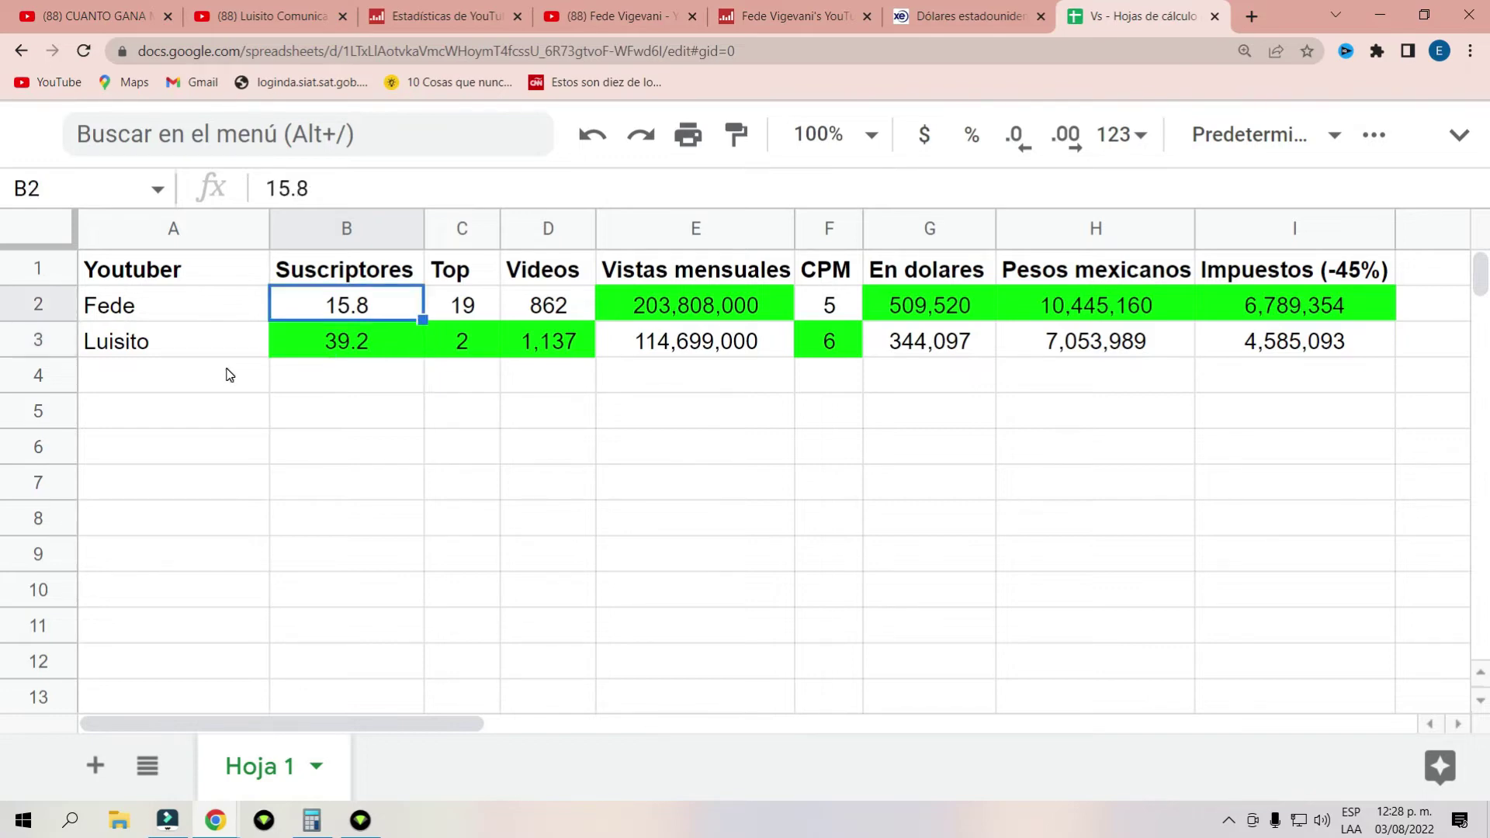
# - Compare the Top ranking and the Videos count of both YouTubers in columns C and D
pyautogui.press('Right')
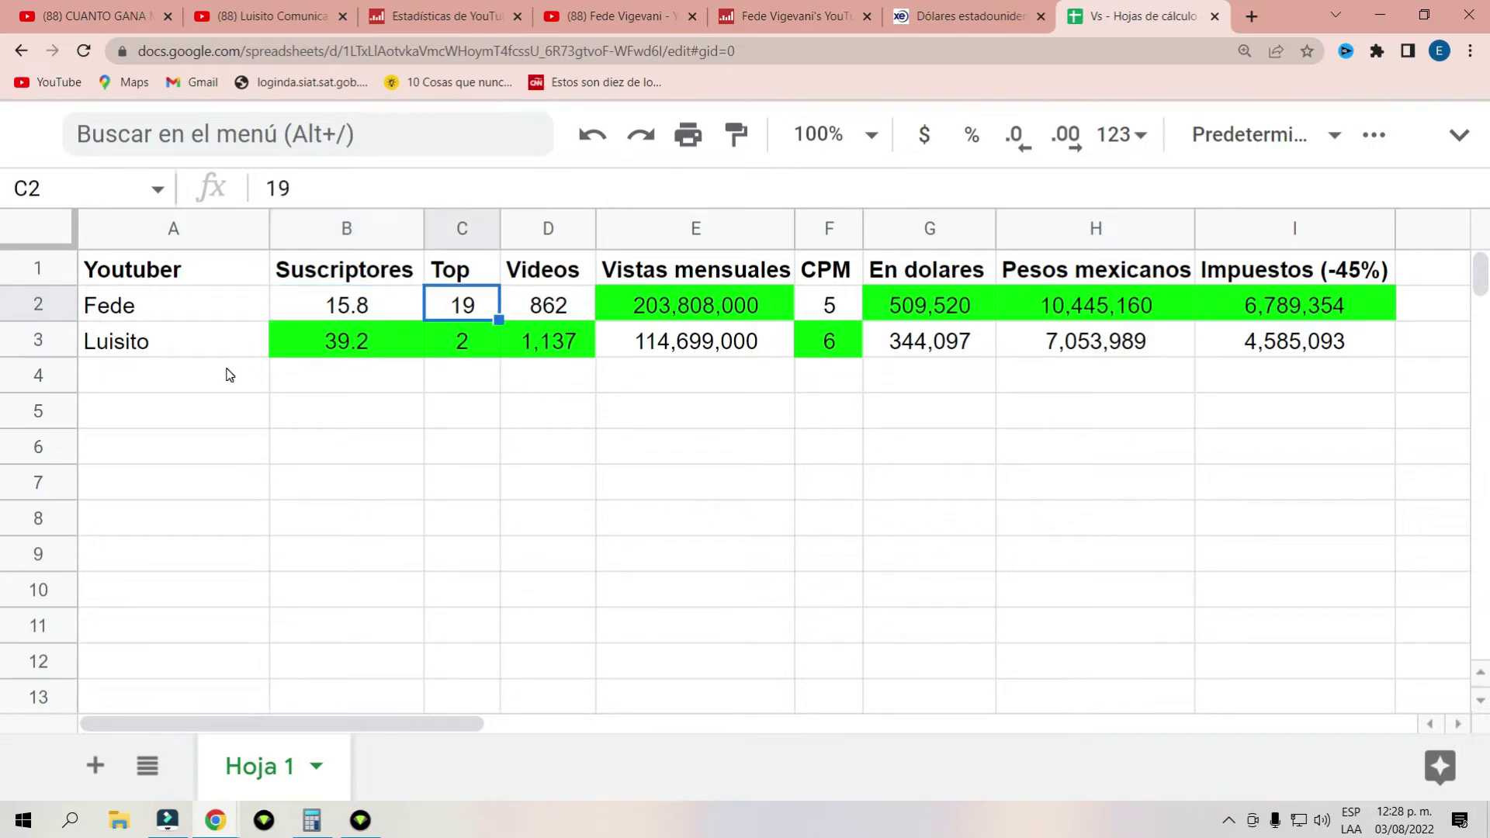
pyautogui.press('Down')
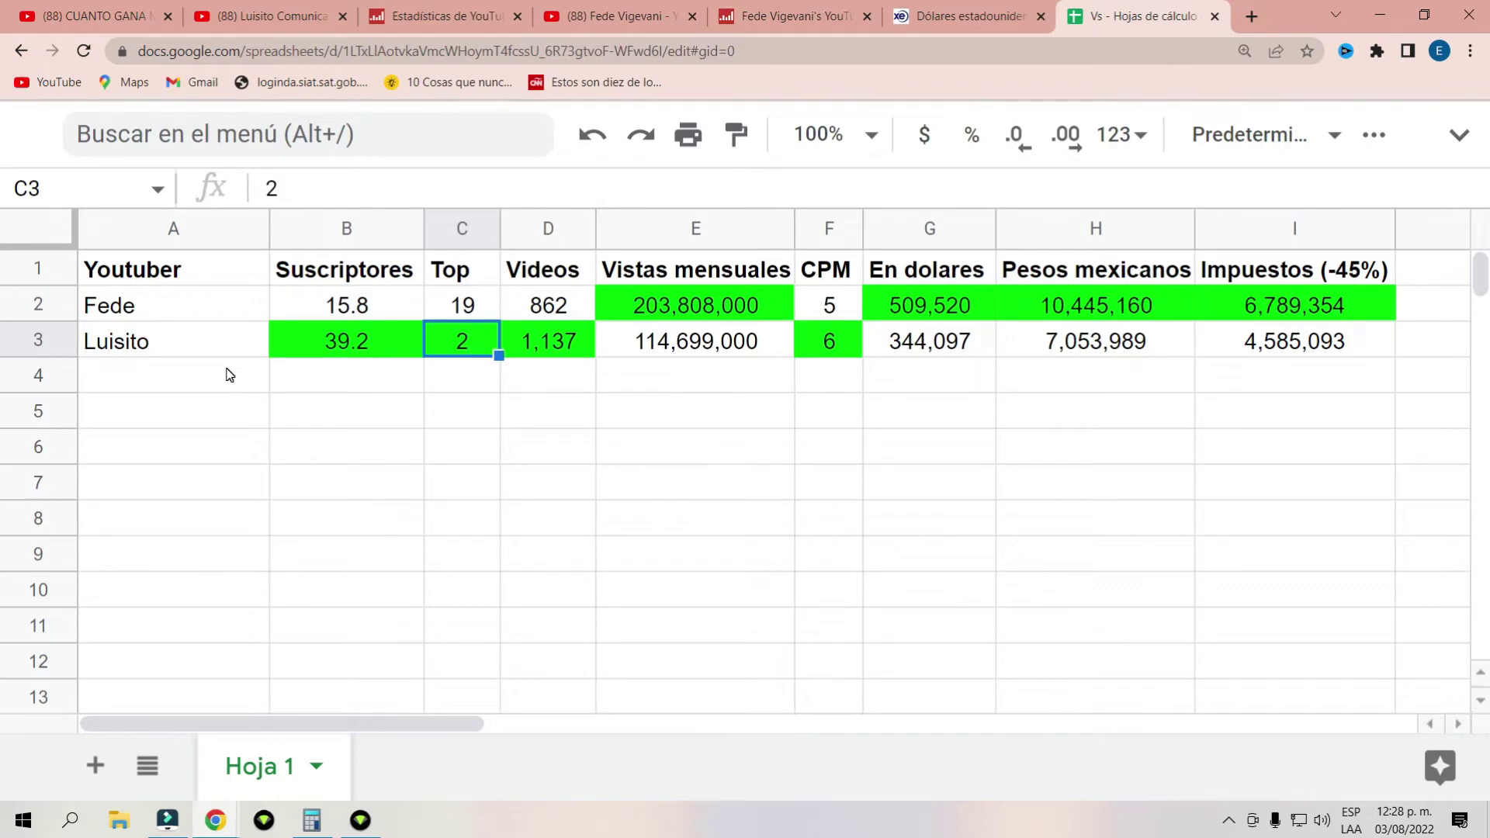
pyautogui.press('Up')
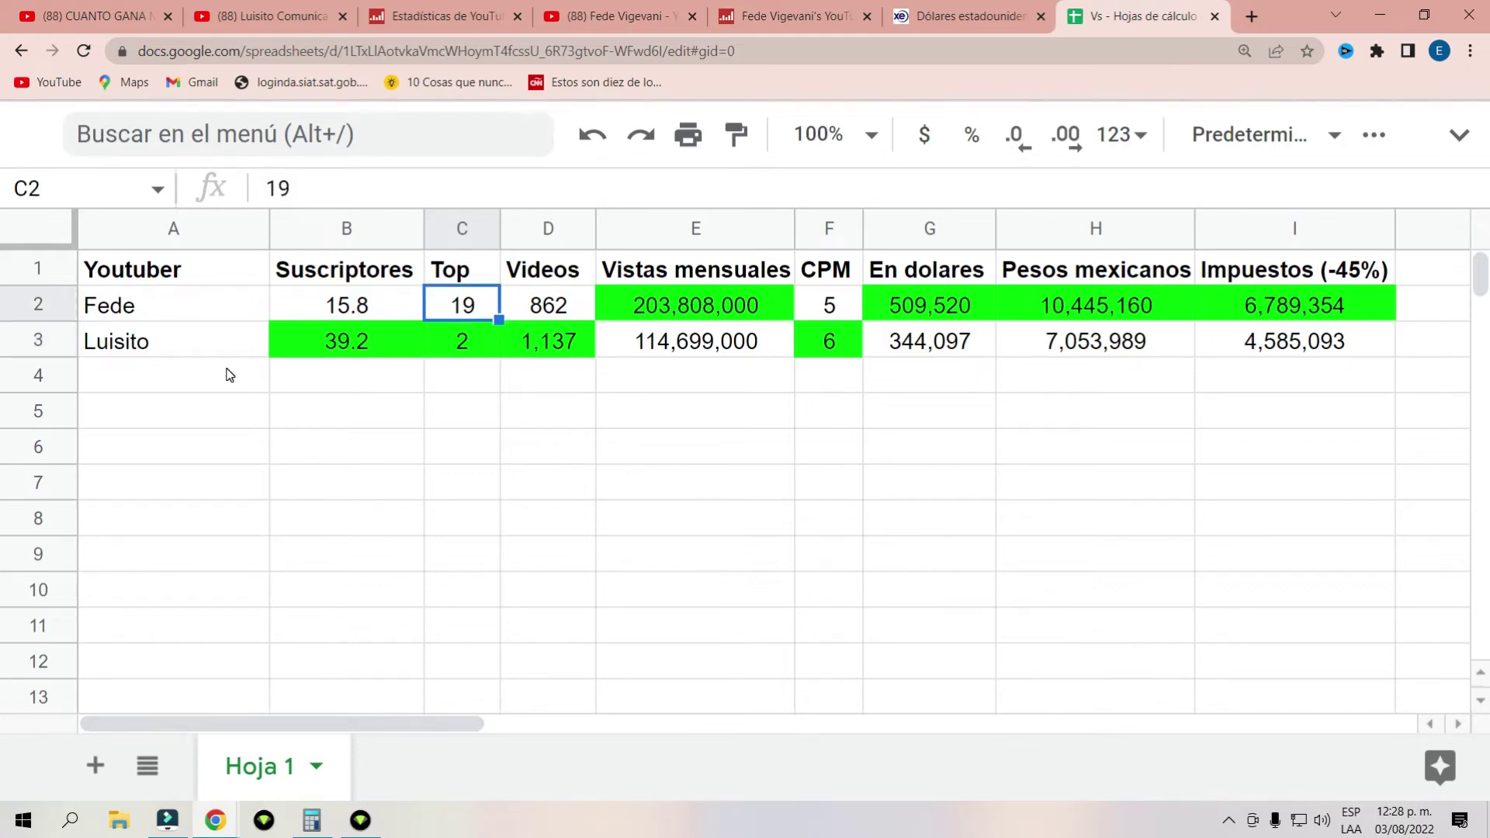
pyautogui.press('Right')
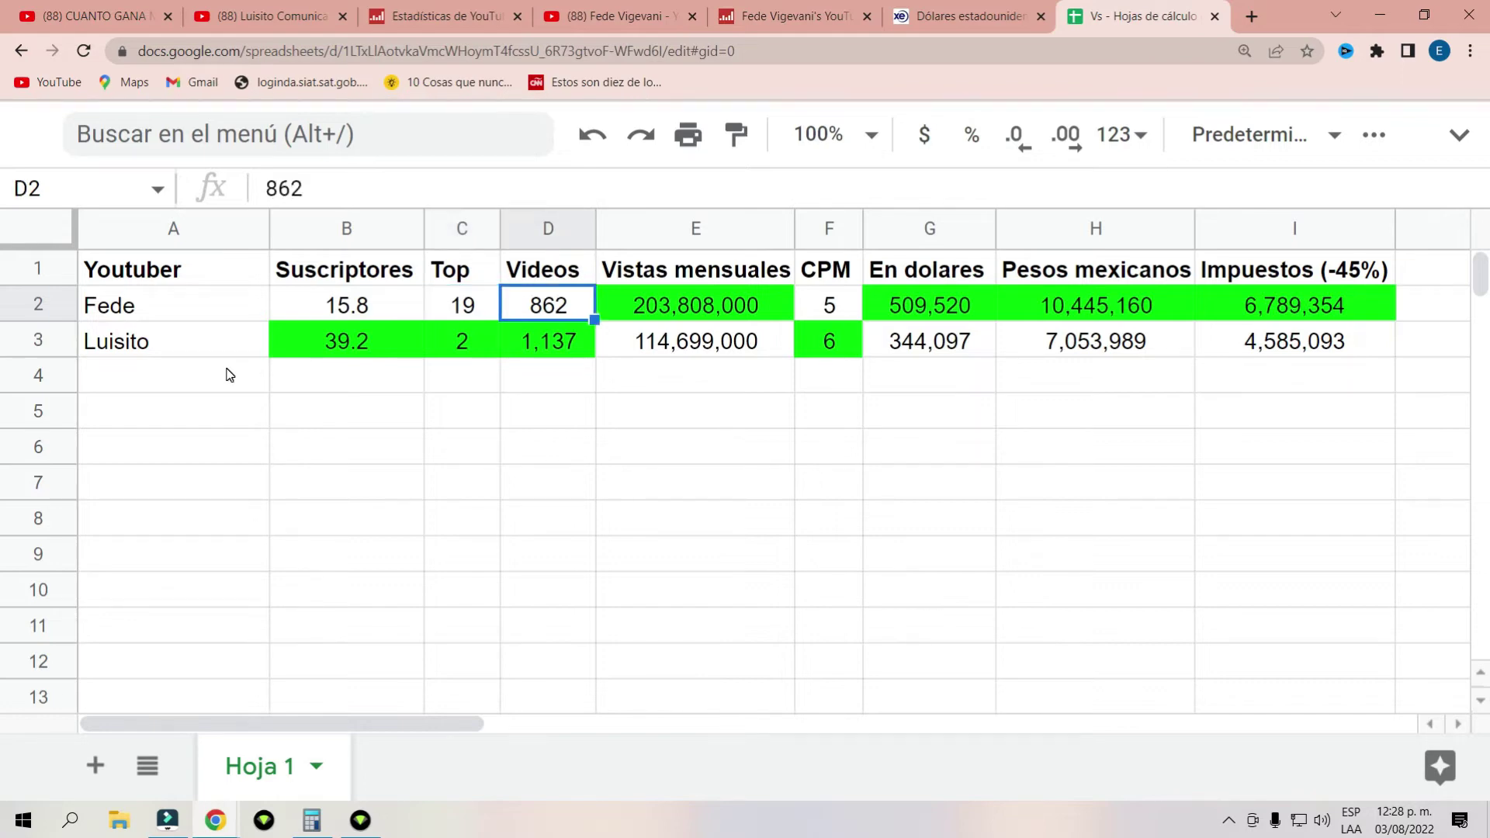
pyautogui.press('Down')
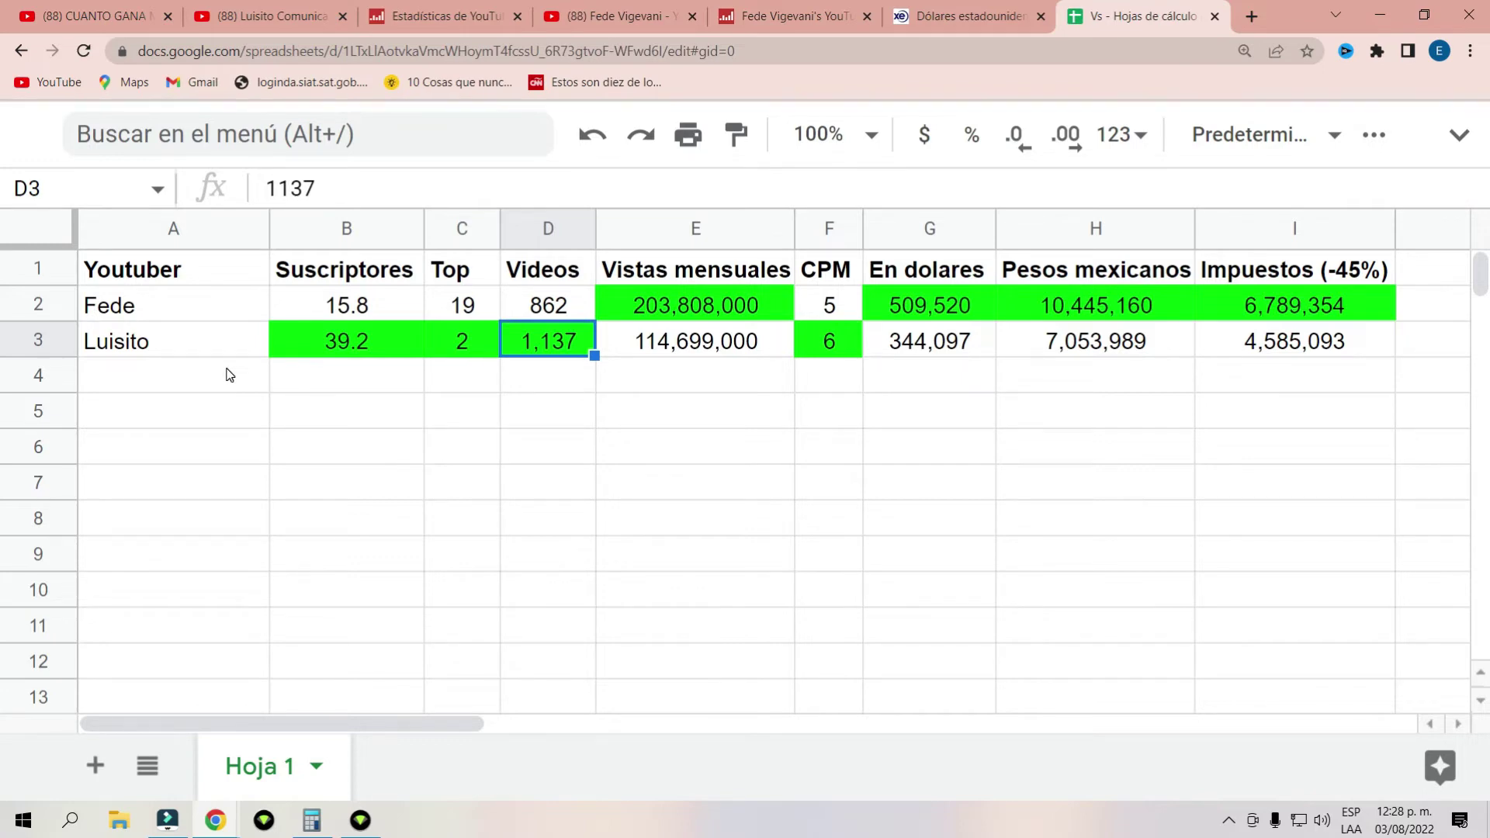
pyautogui.press('Up')
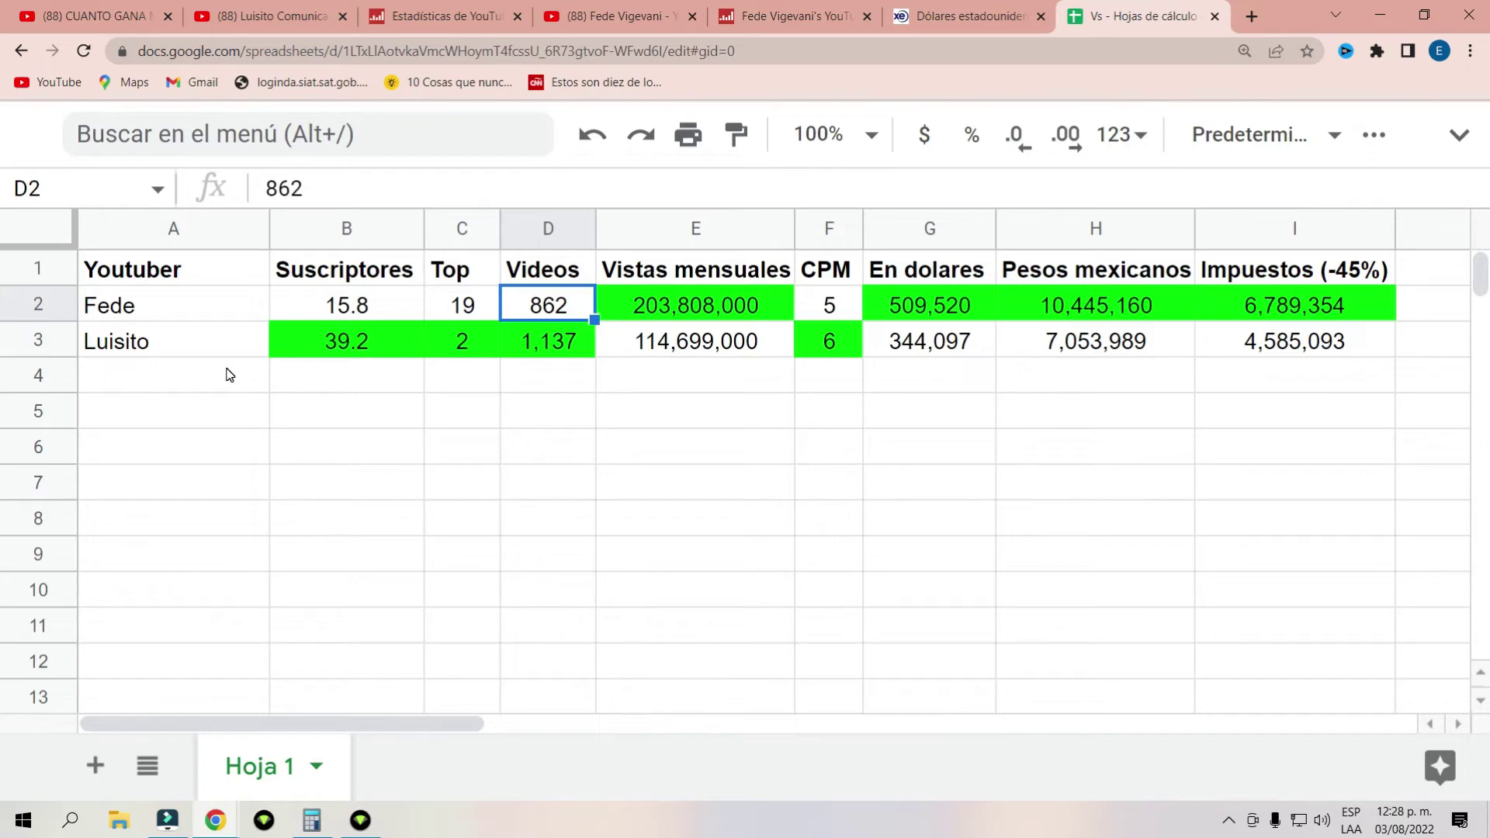
# - Compare the Vistas mensuales of Fede and Luisito in column E
pyautogui.press('Right')
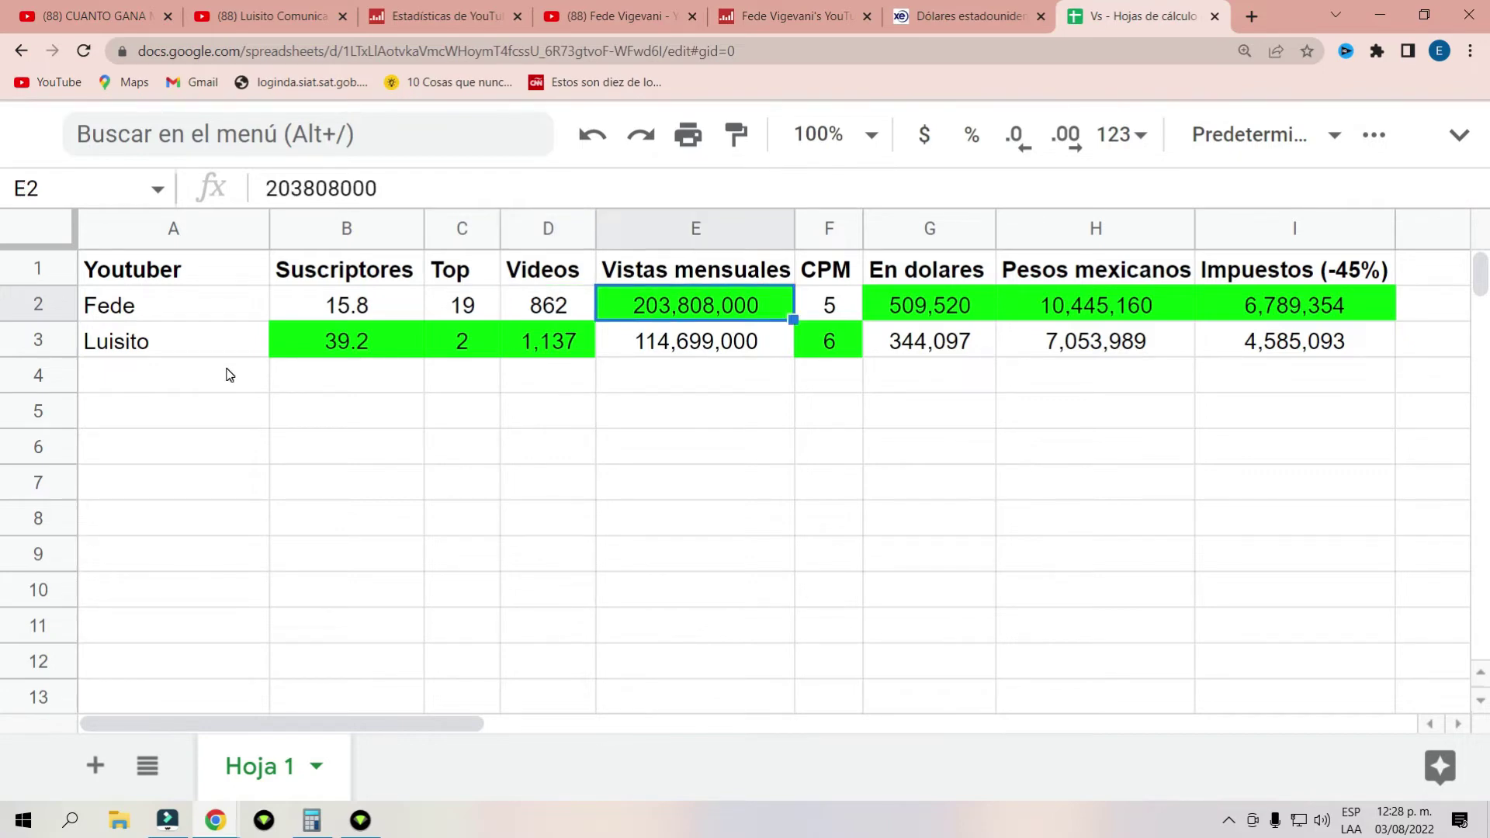
pyautogui.press('Down')
pyautogui.press('Up')
pyautogui.press('Down')
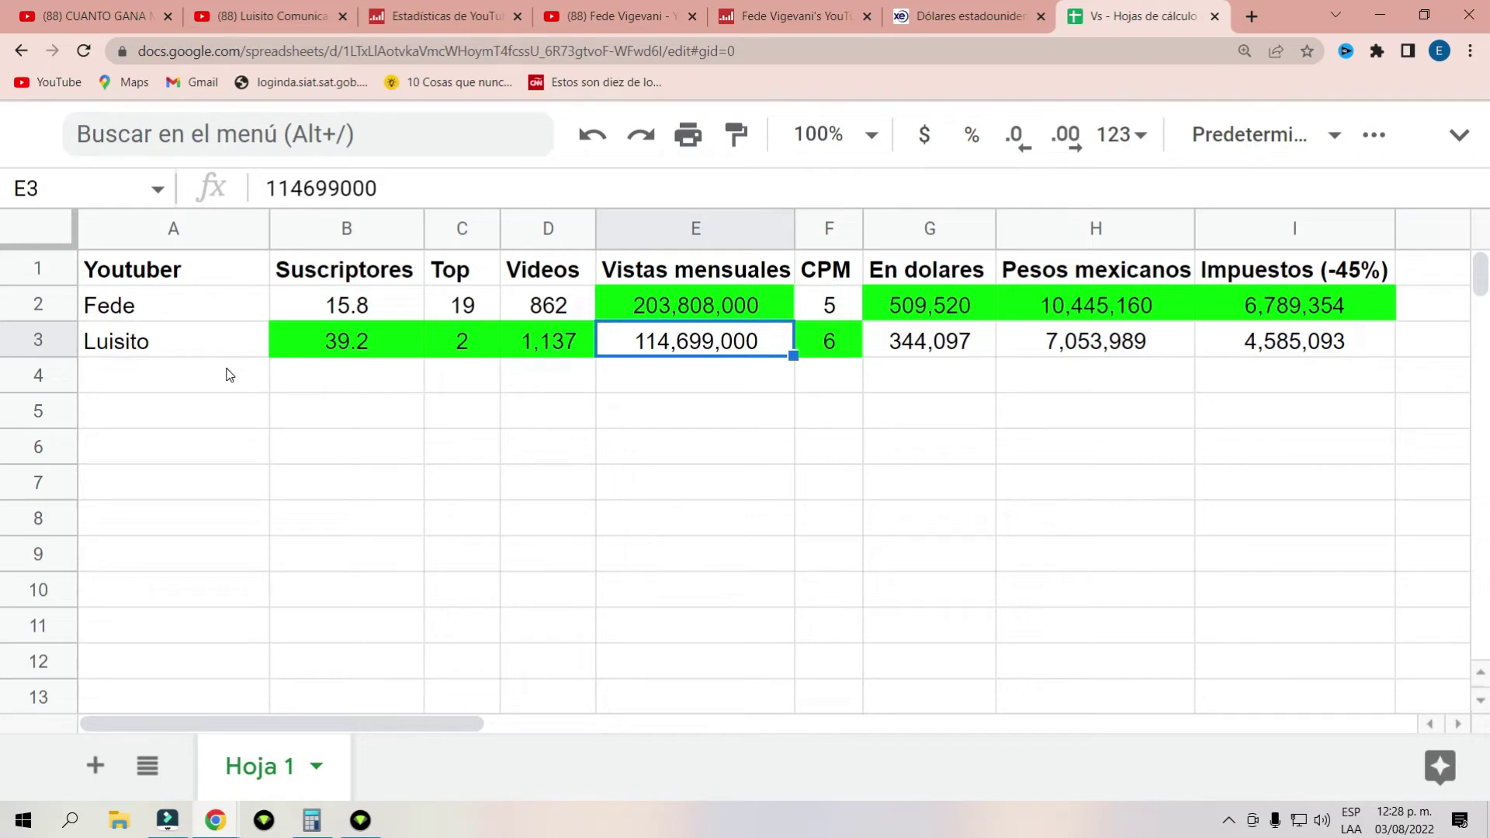
pyautogui.press('Up')
# - Compare the CPM values of both YouTubers in cells F2 and F3
pyautogui.press('Right')
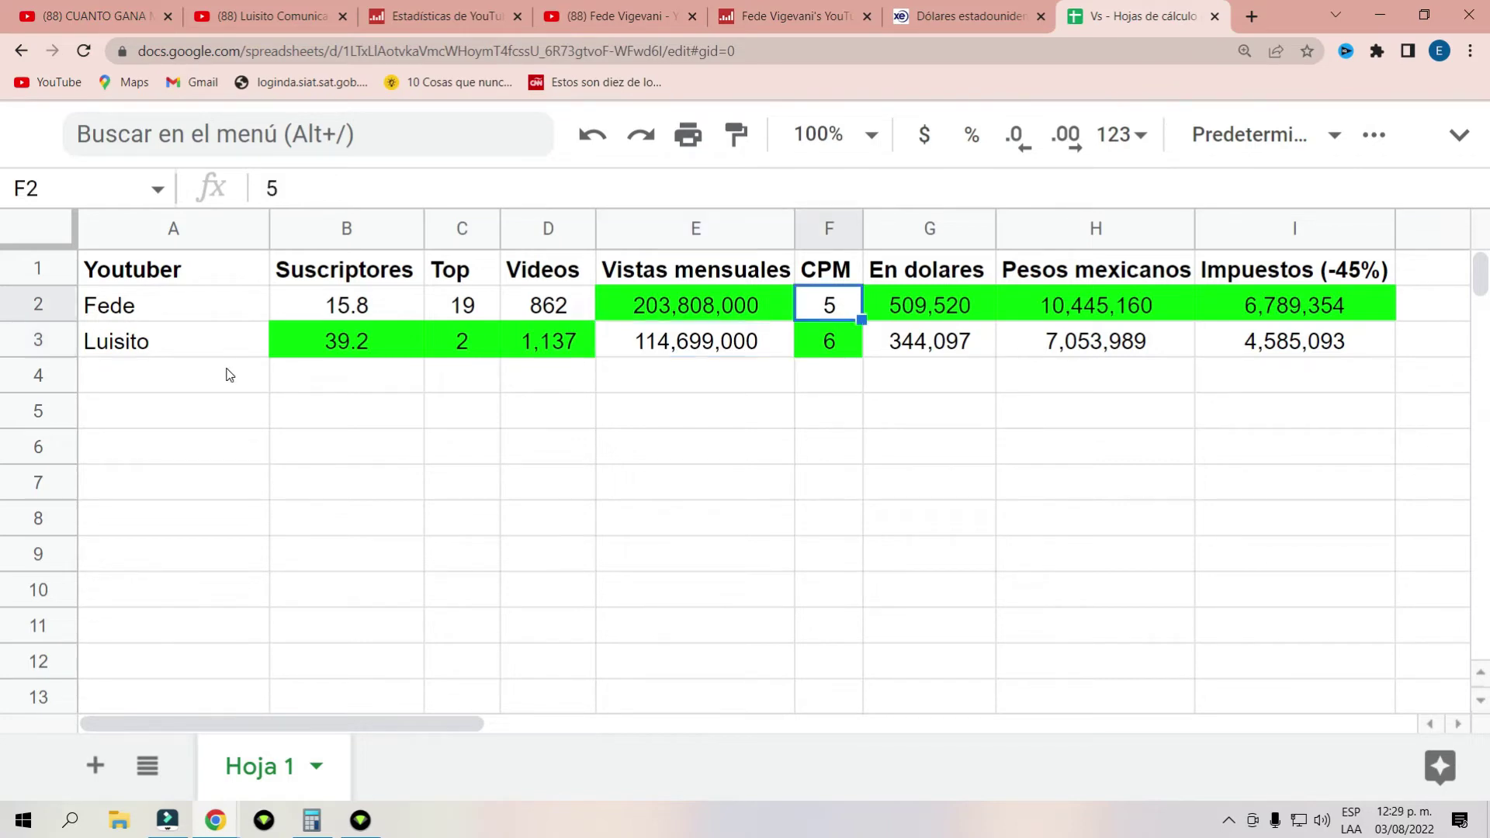
pyautogui.press('Down')
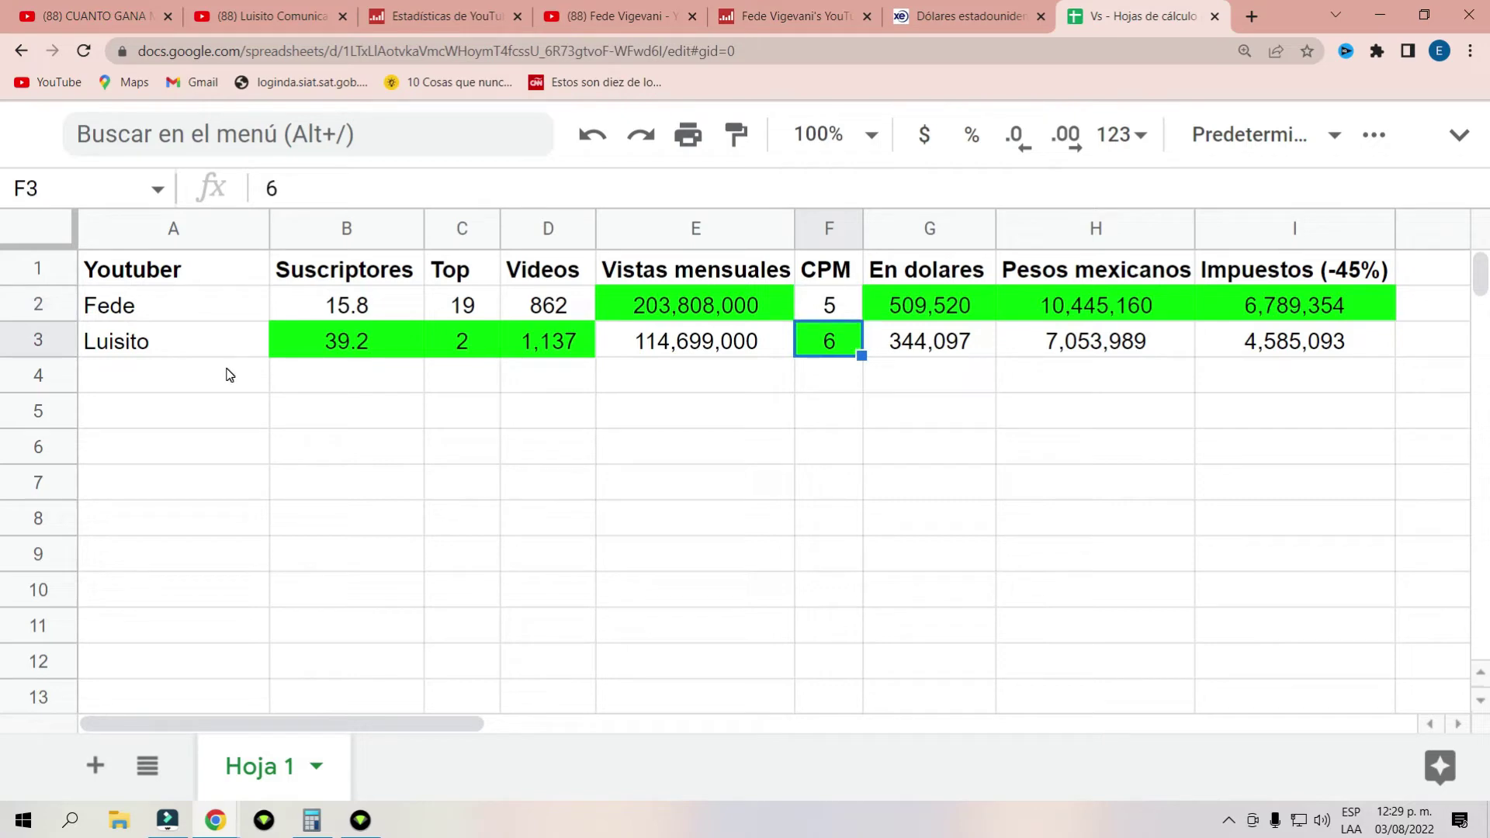
pyautogui.press('Up')
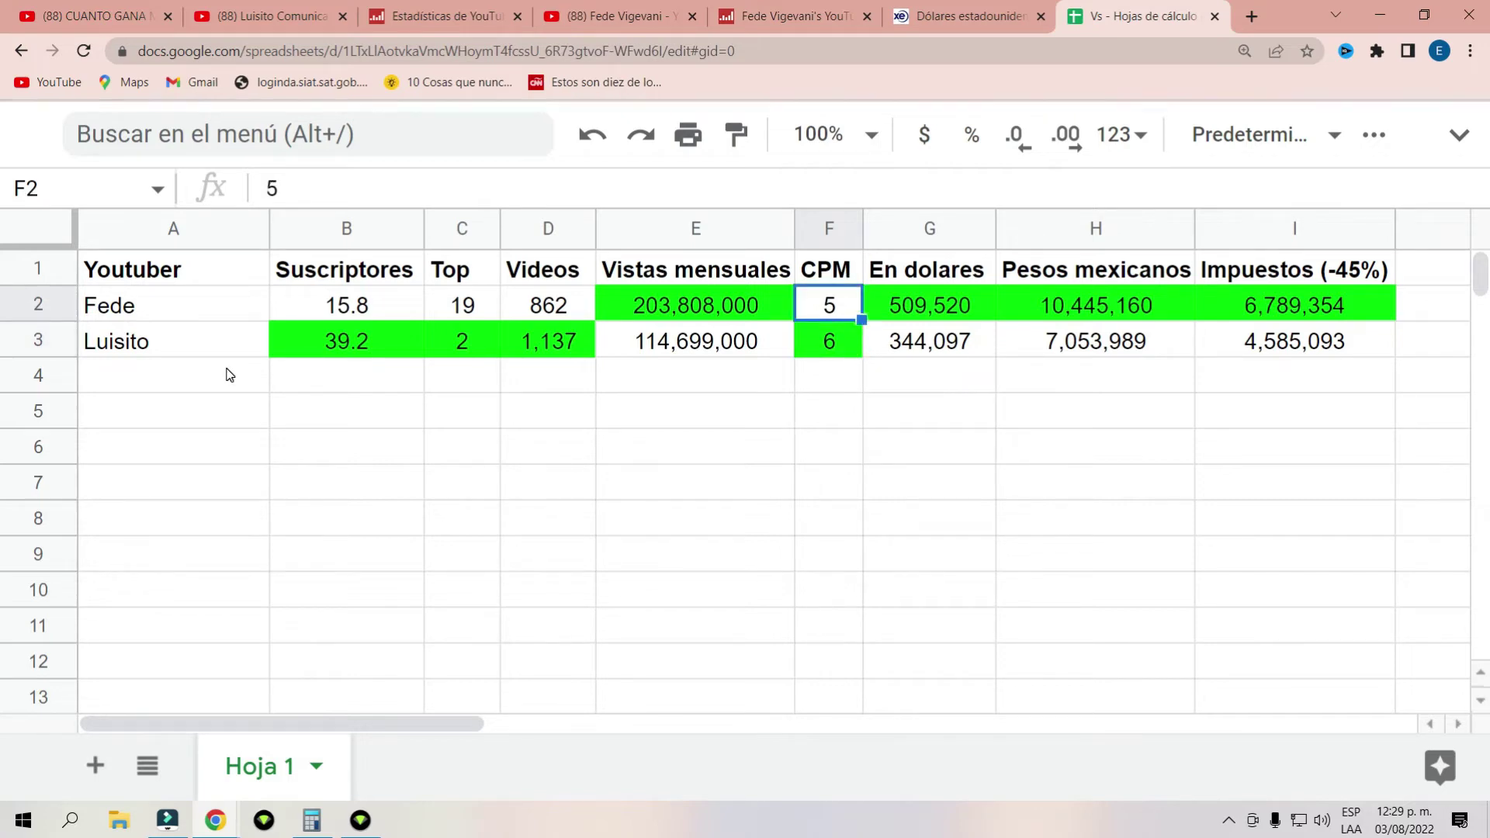
pyautogui.press('Down')
pyautogui.press('Up')
pyautogui.press('Down')
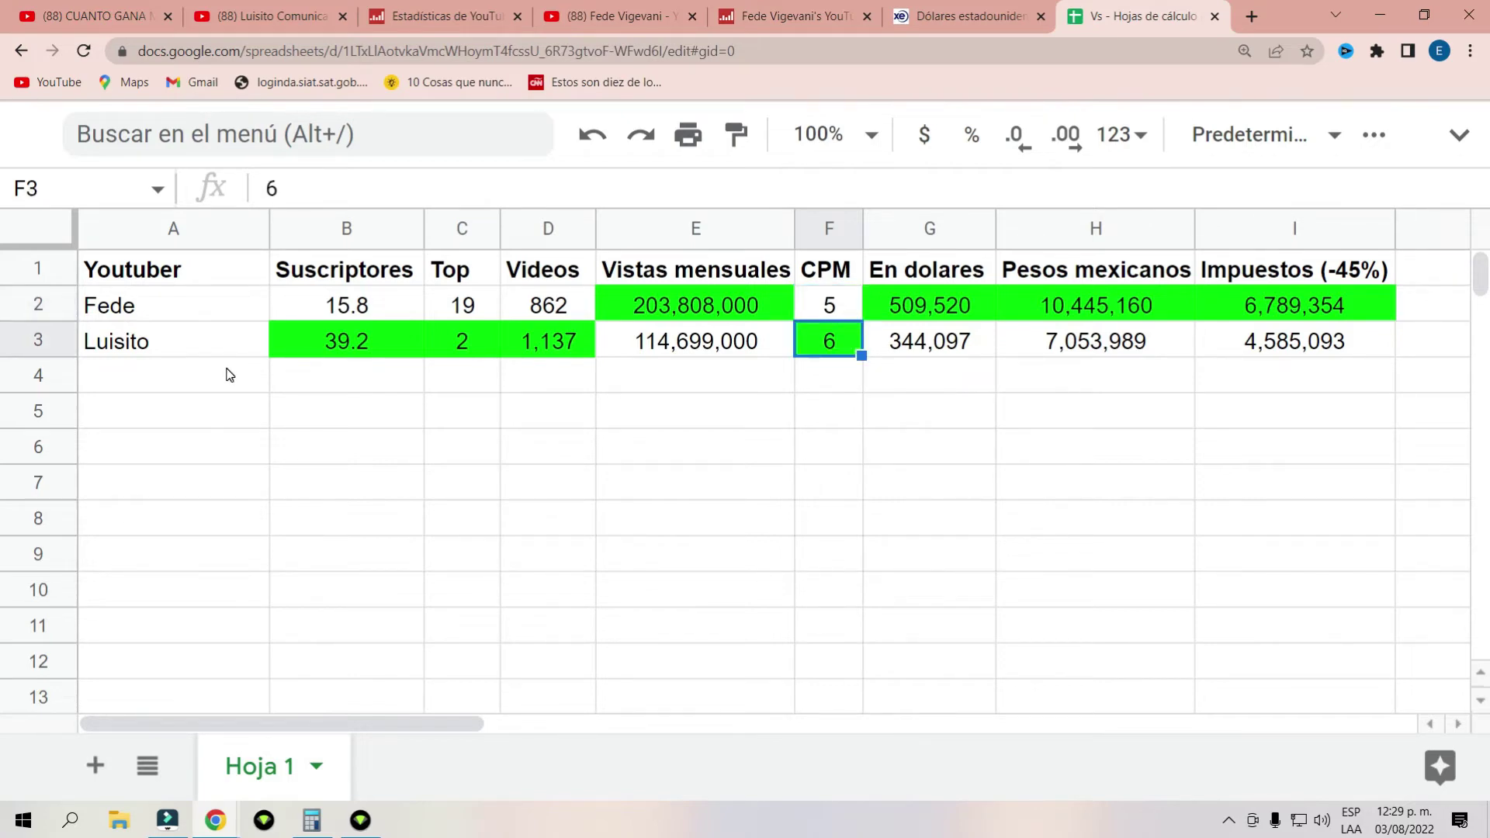
pyautogui.press('Down')
pyautogui.press('Up')
pyautogui.press('Up')
pyautogui.press('Down')
pyautogui.press('Up')
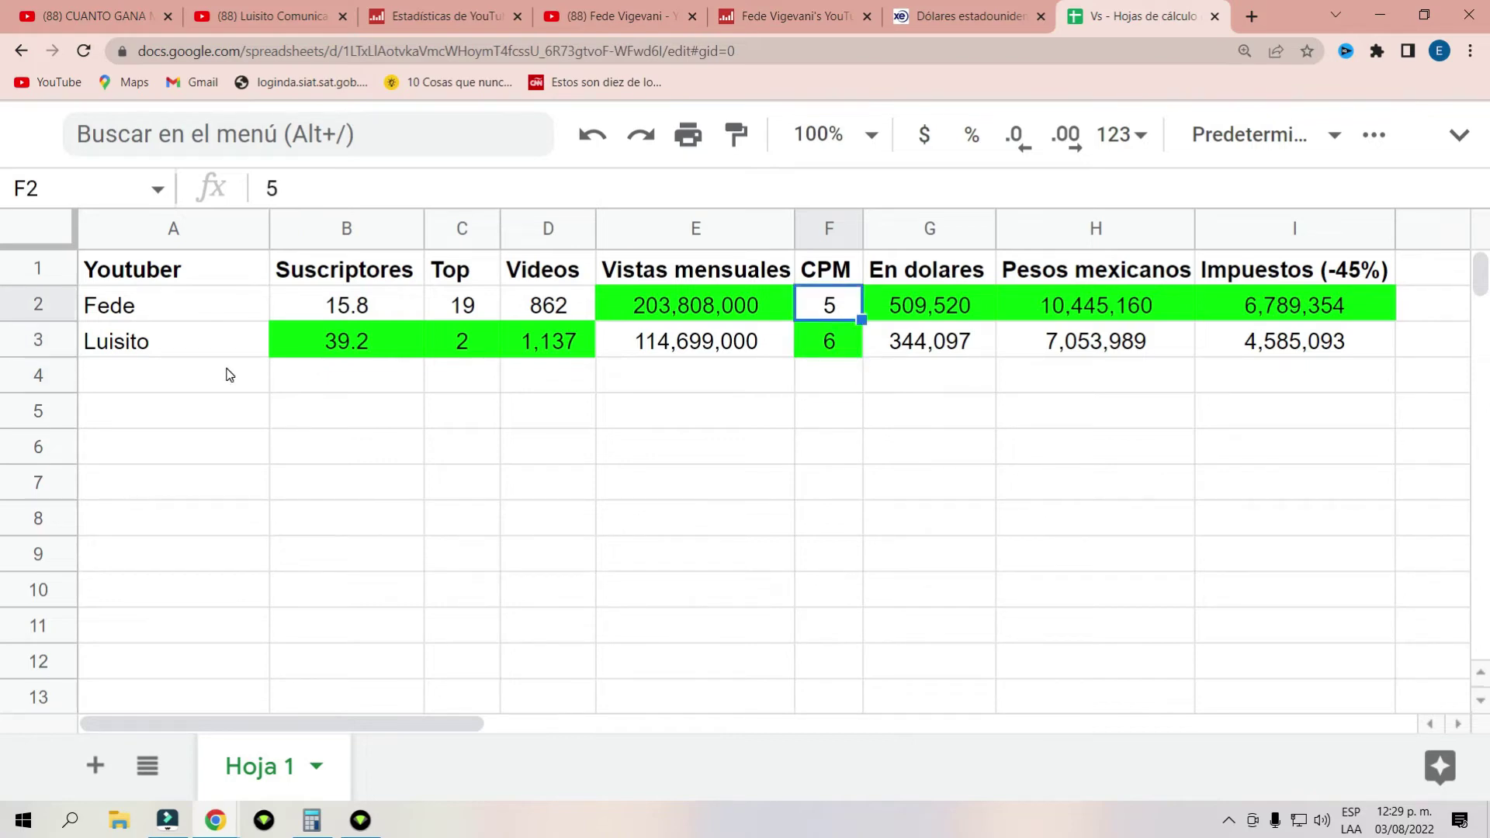
pyautogui.press('Down')
pyautogui.press('Up')
pyautogui.press('Down')
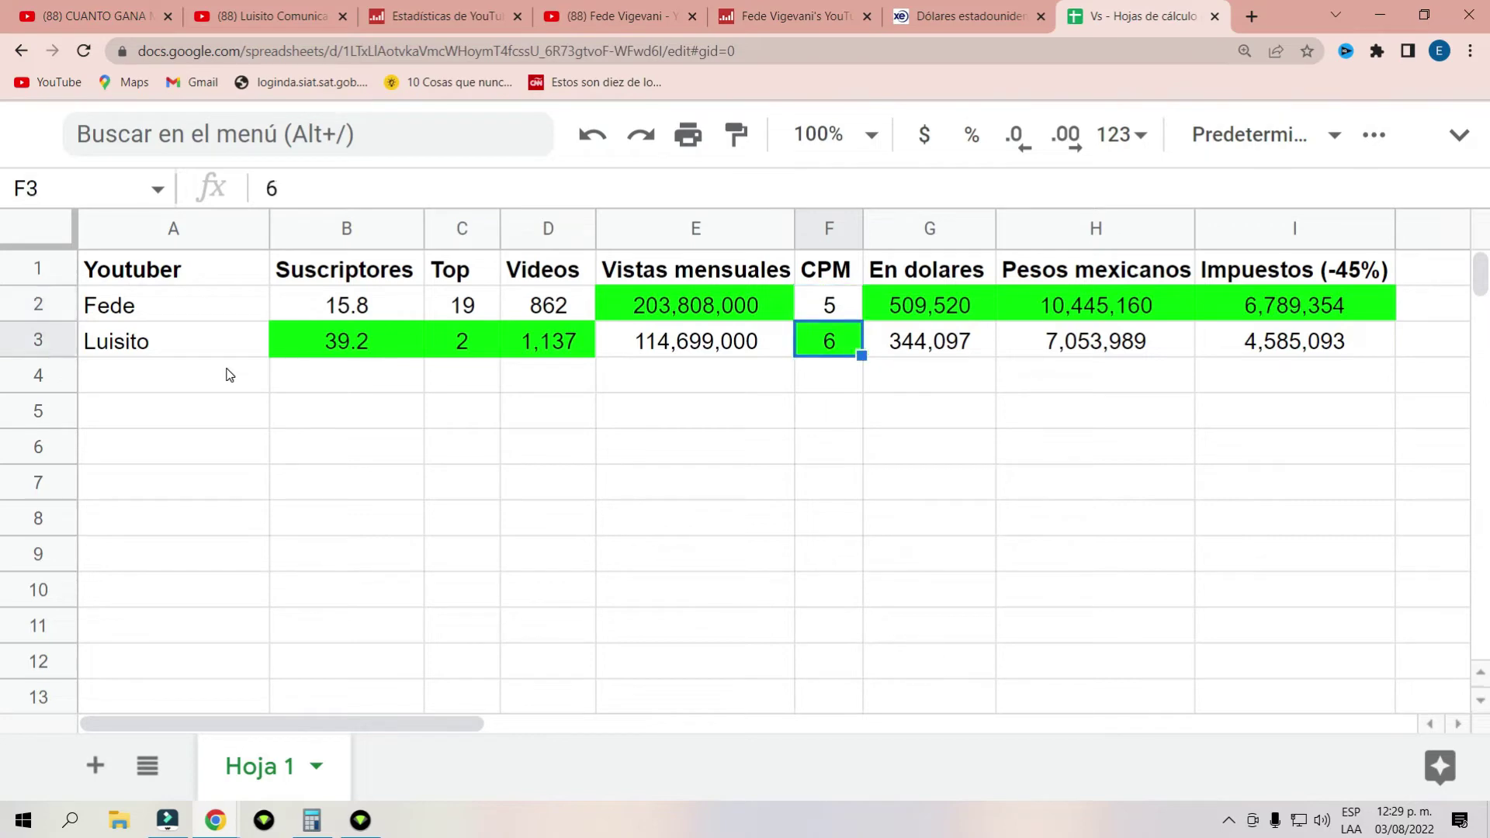
pyautogui.press('Up')
pyautogui.press('Down')
pyautogui.press('Up')
# - Inspect the En dolares earnings formulas for both YouTubers in cells G2 and G3
pyautogui.press('Right')
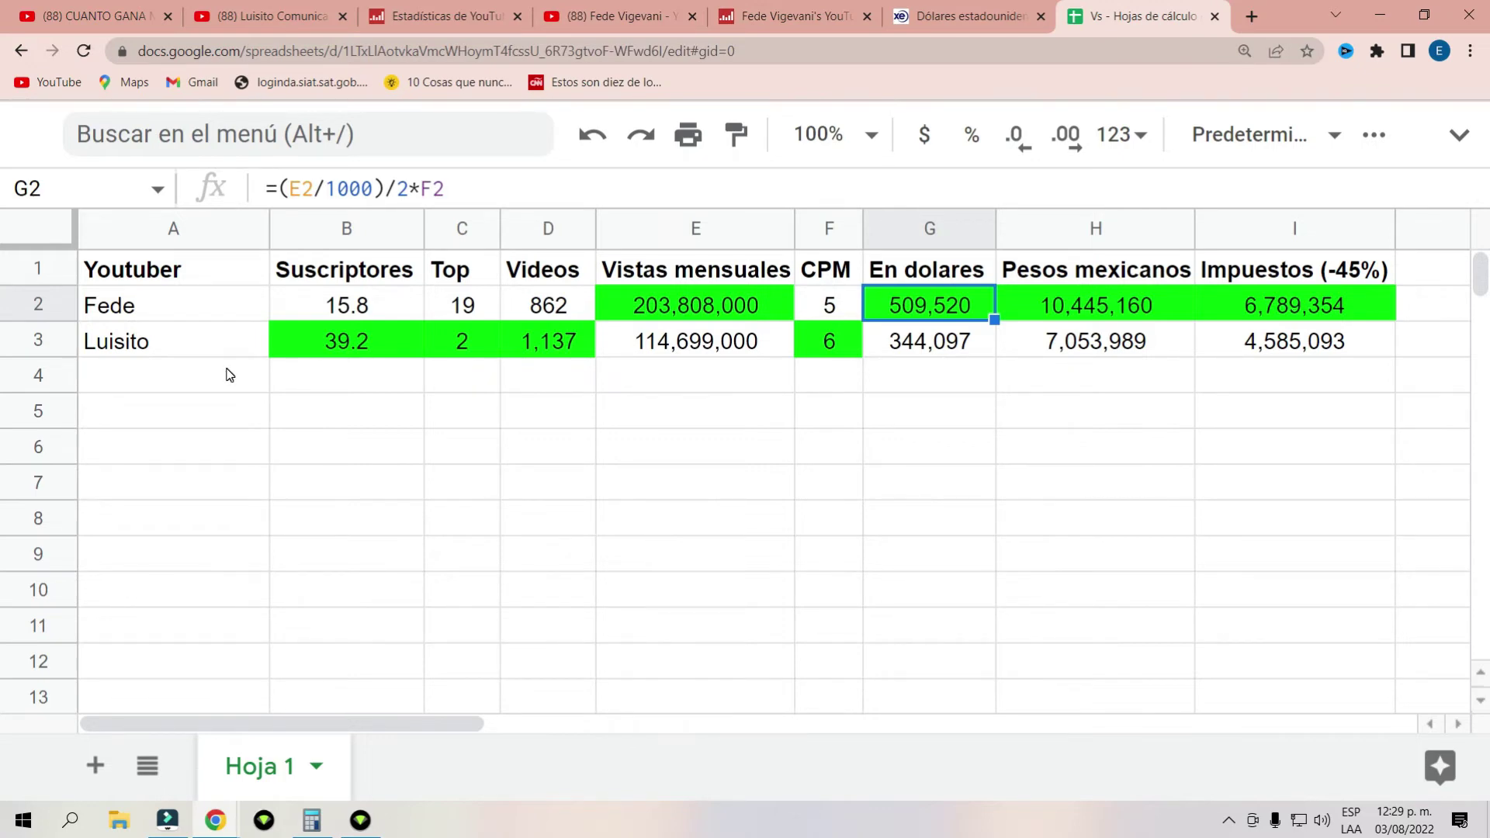
pyautogui.press('Down')
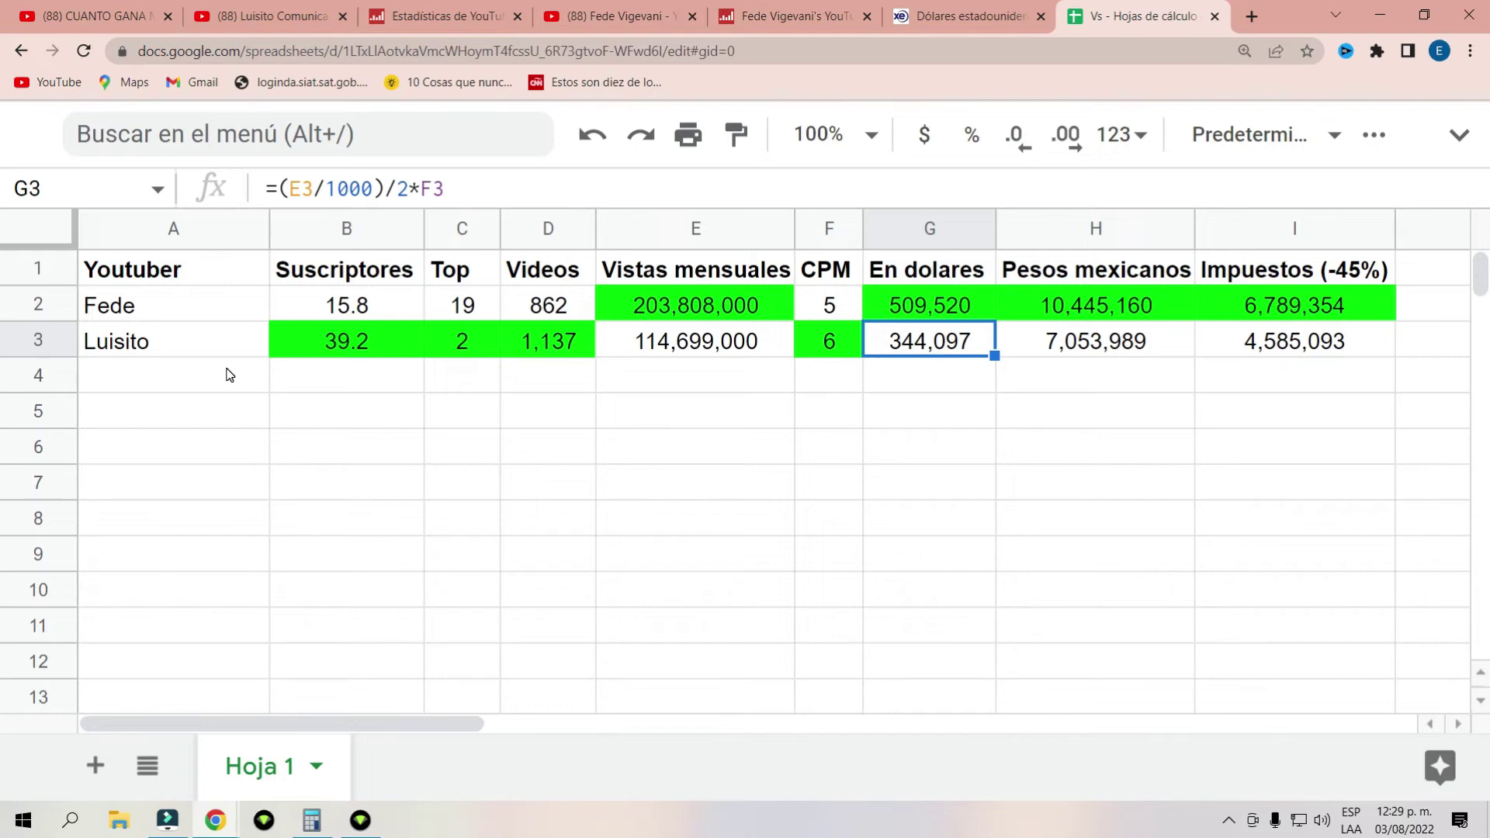
pyautogui.press('Up')
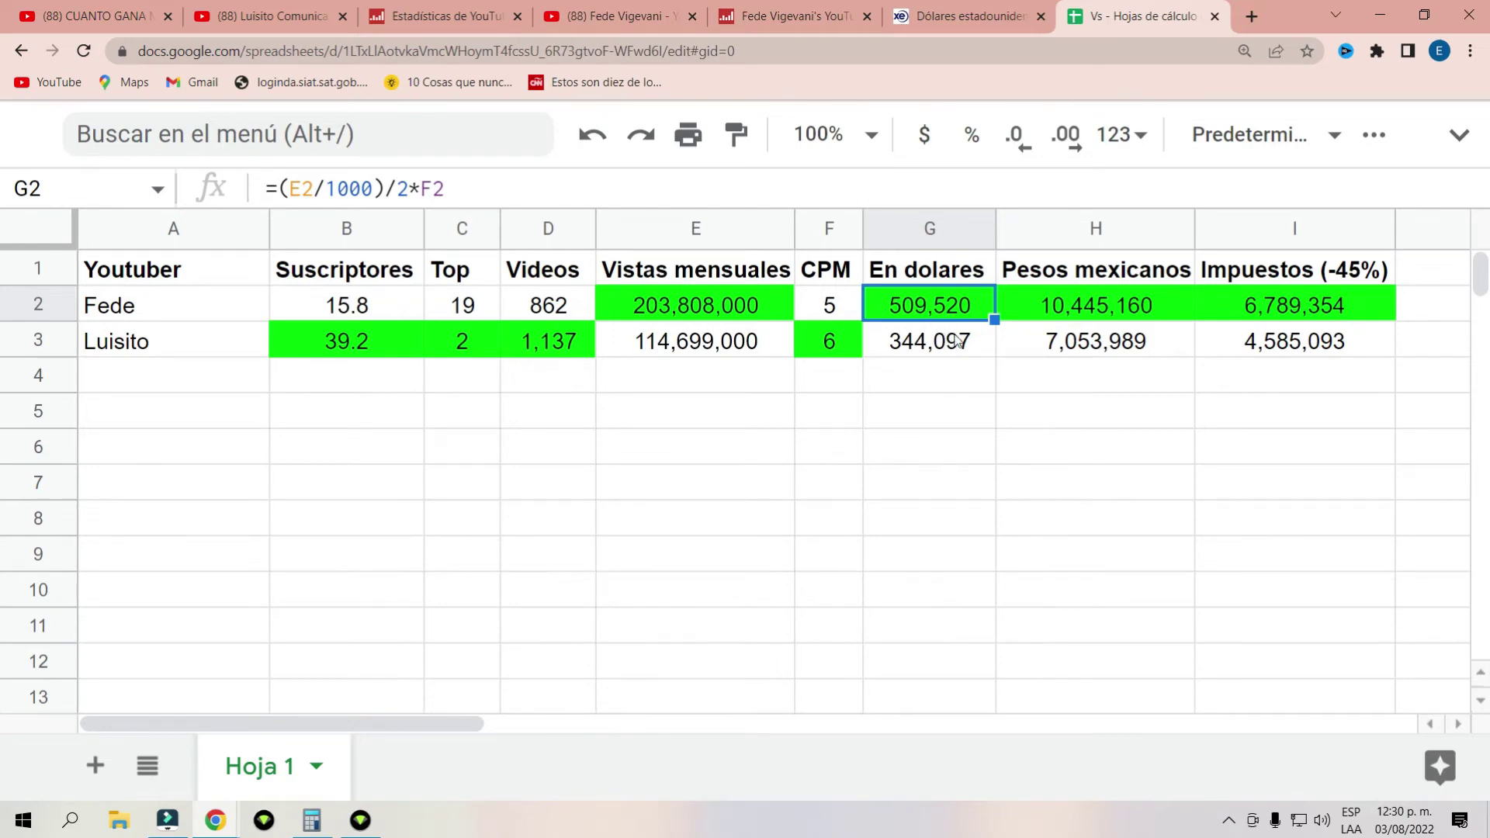
# - Check the Pesos mexicanos conversion formulas in H2 and H3, comparing Fede's amount with his dollar earnings in G2
pyautogui.click(1083, 306)
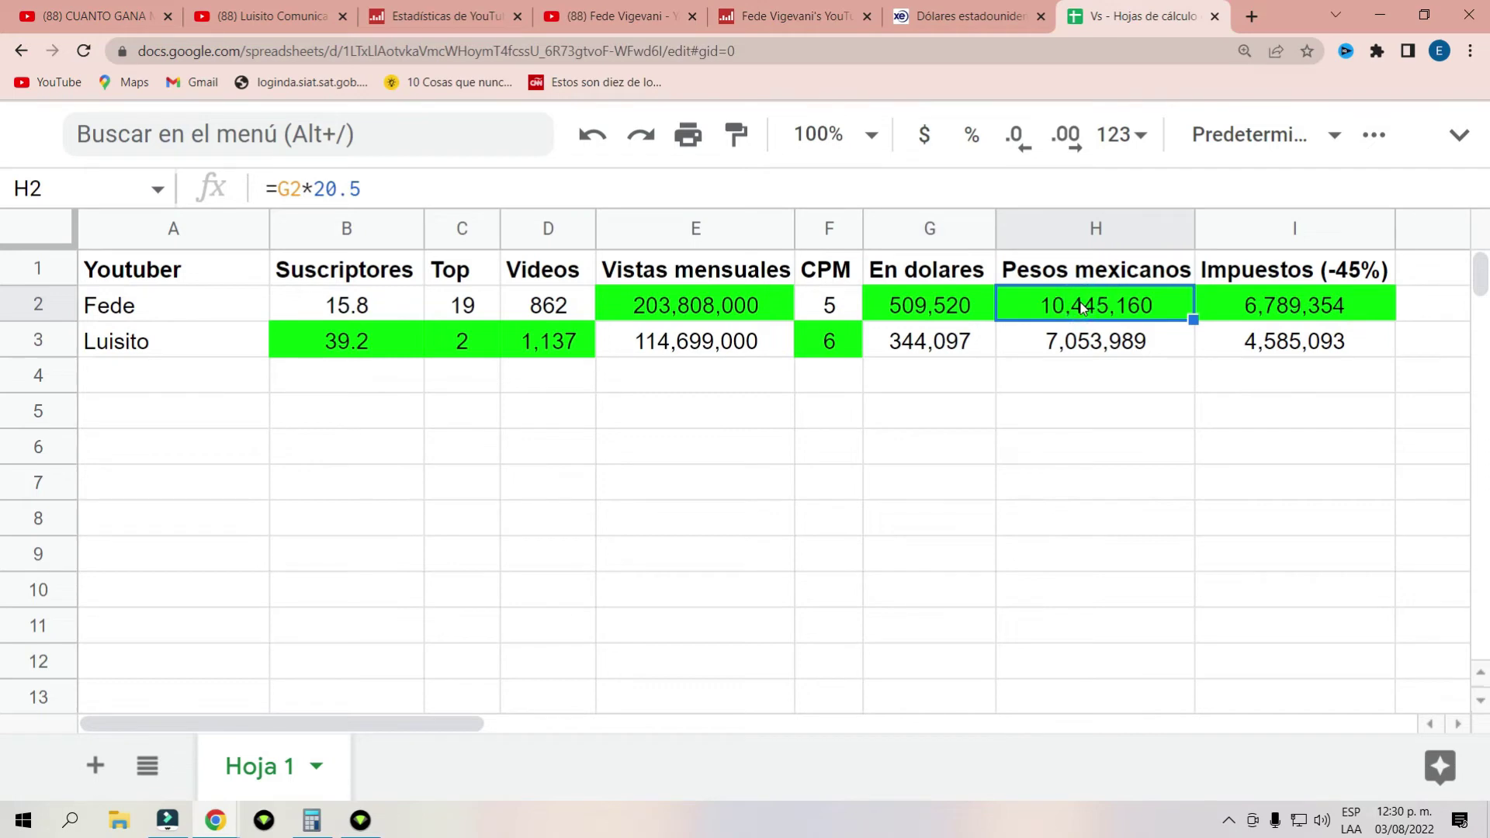
pyautogui.click(928, 310)
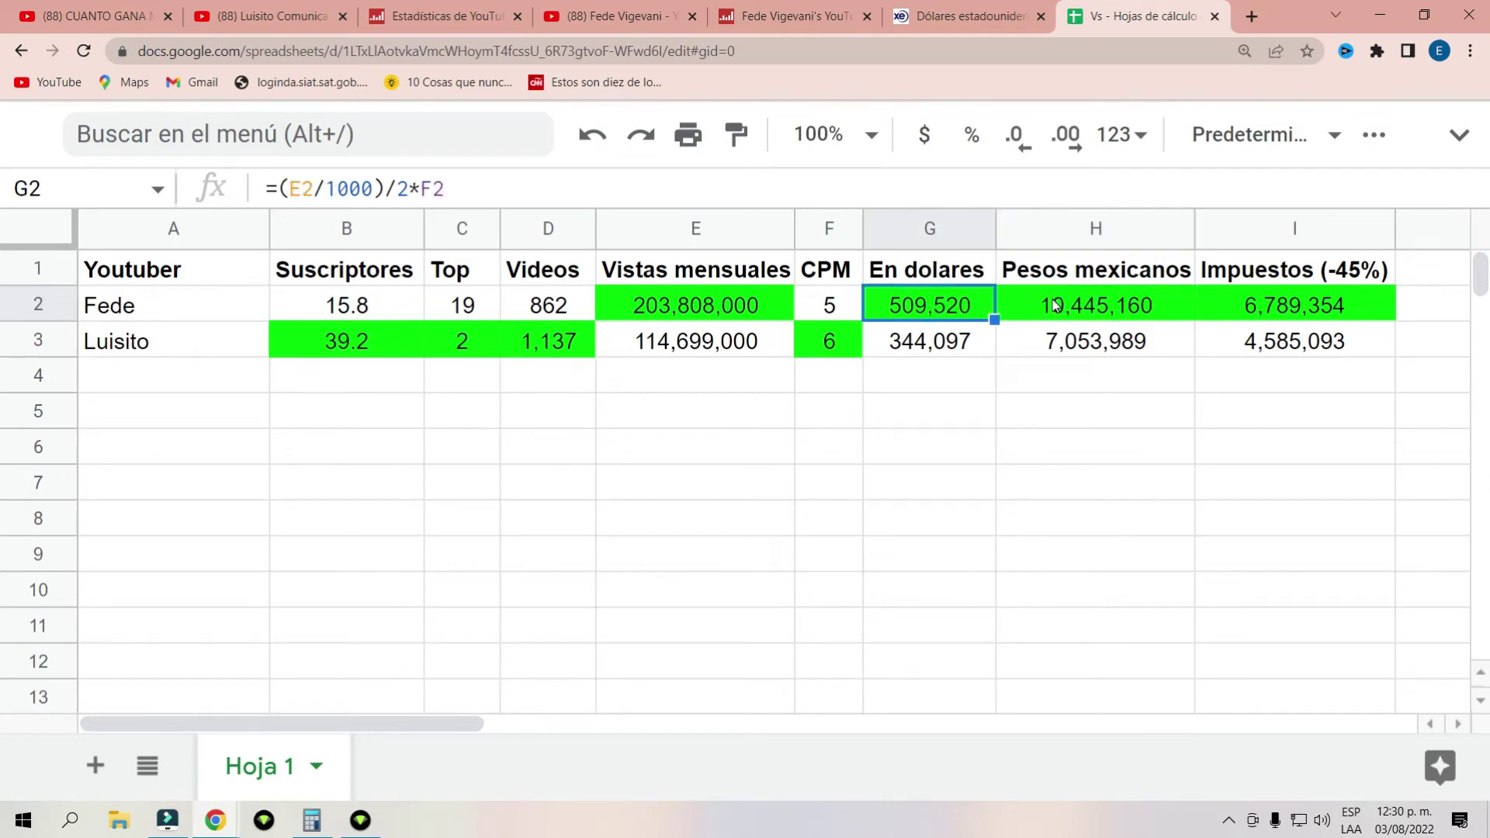
pyautogui.click(1054, 305)
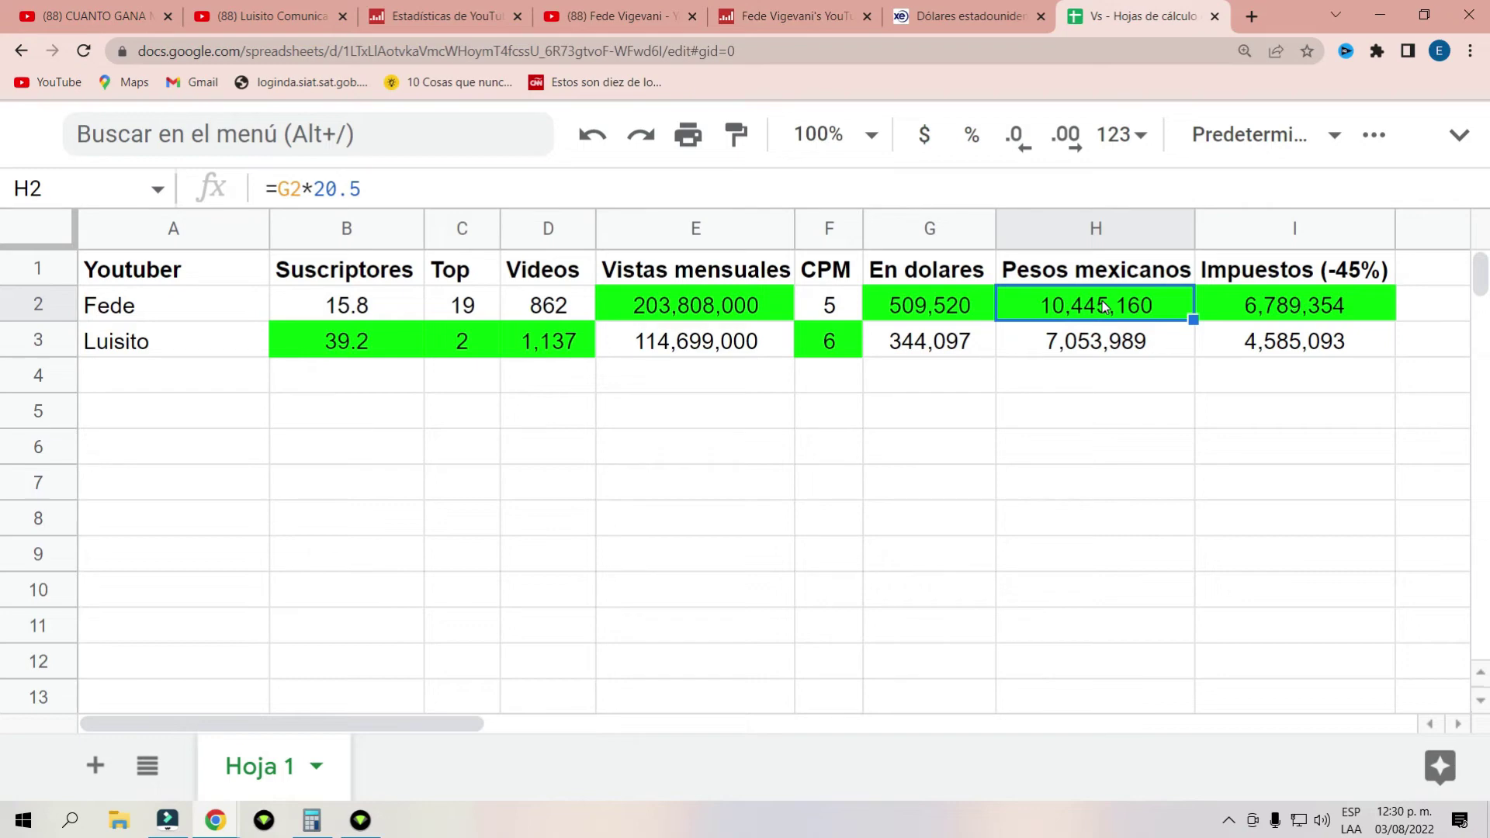
pyautogui.click(1084, 343)
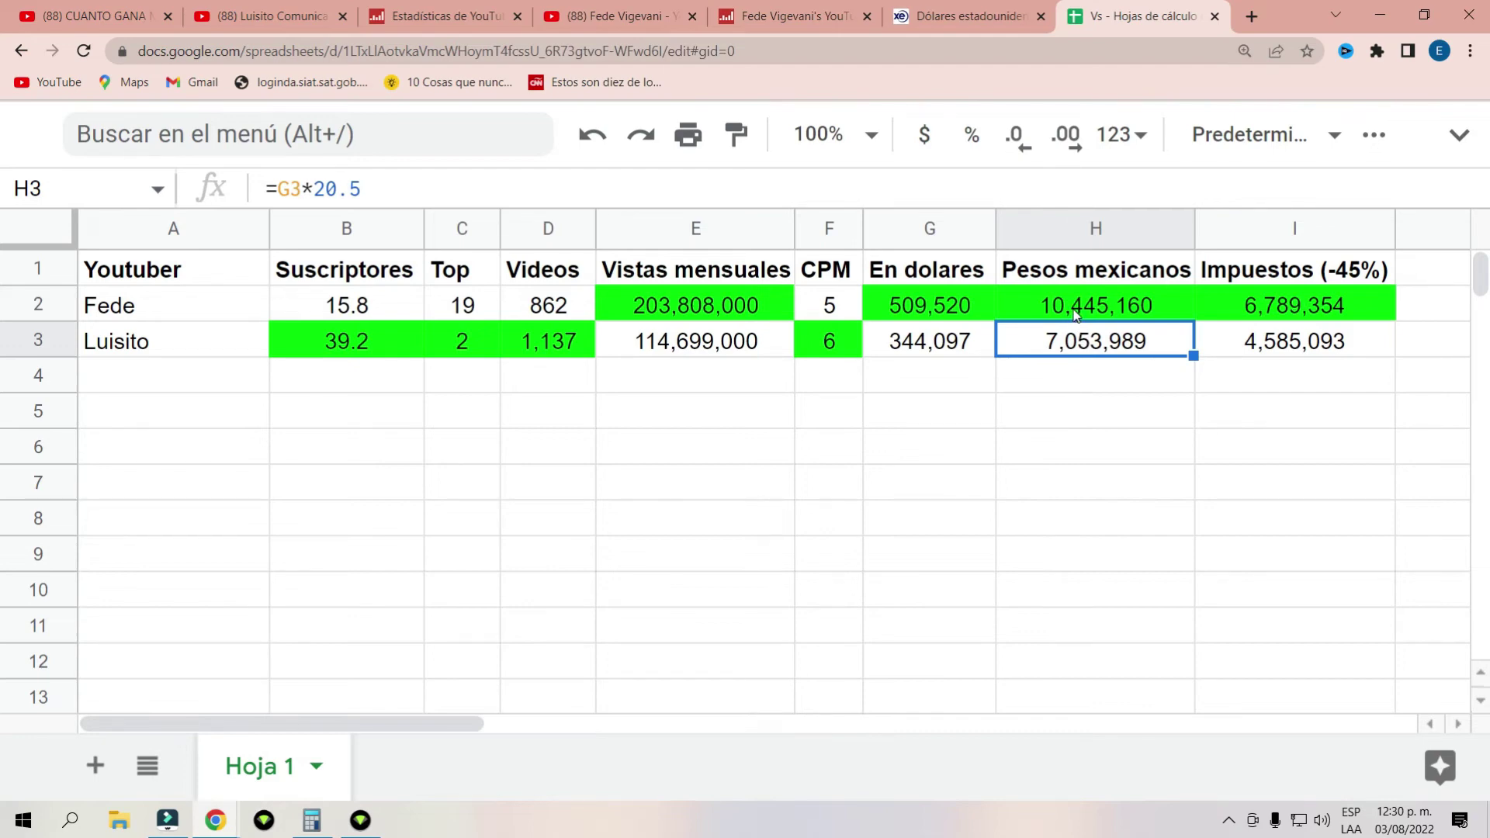
pyautogui.click(1076, 314)
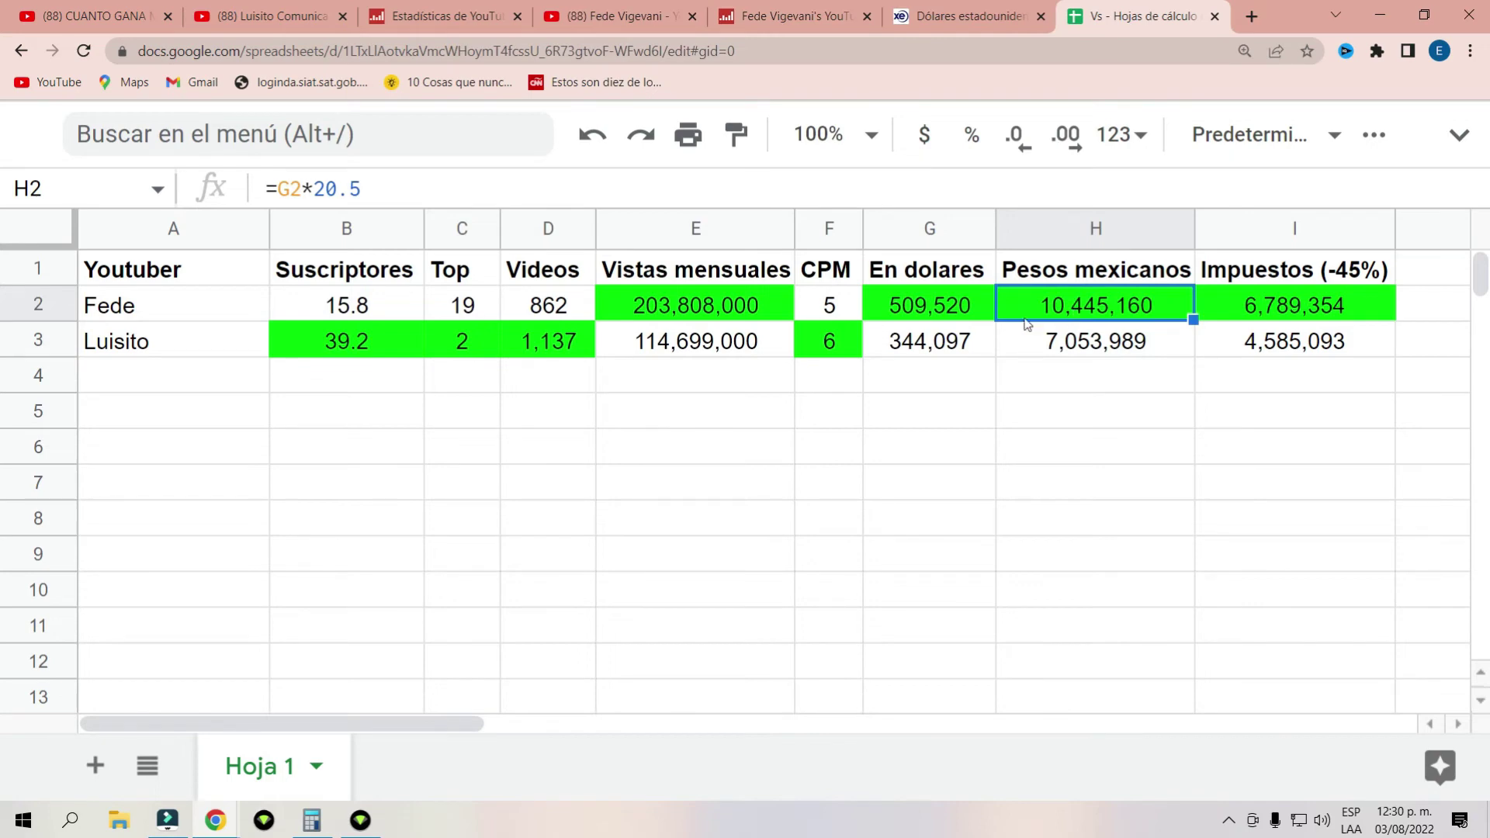
# - Inspect the Impuestos (-45%) formulas for Fede and Luisito in I2 and I3, starting from Fede's dollar earnings in G2
pyautogui.click(926, 307)
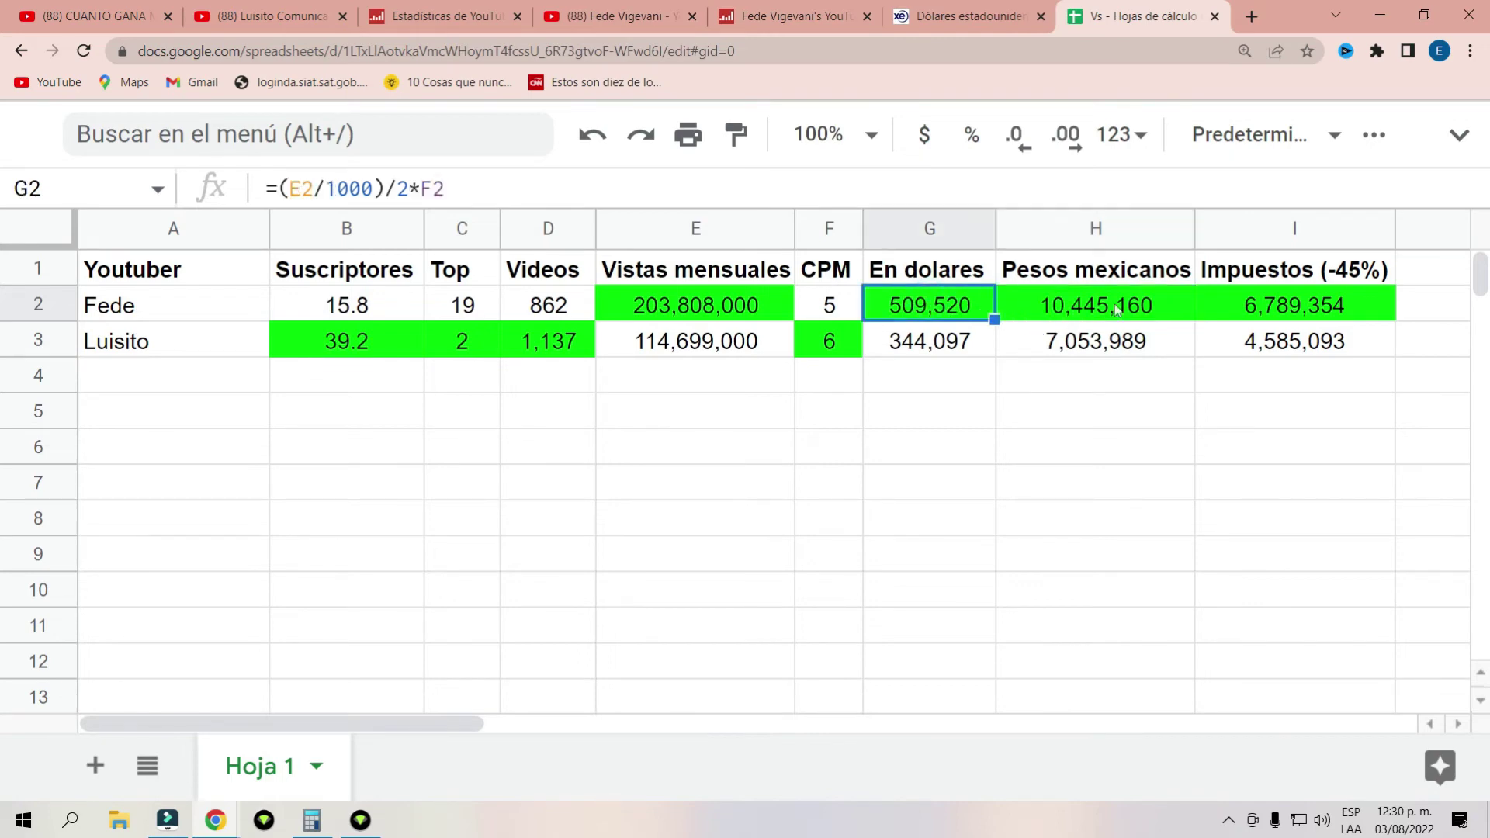
pyautogui.click(1260, 315)
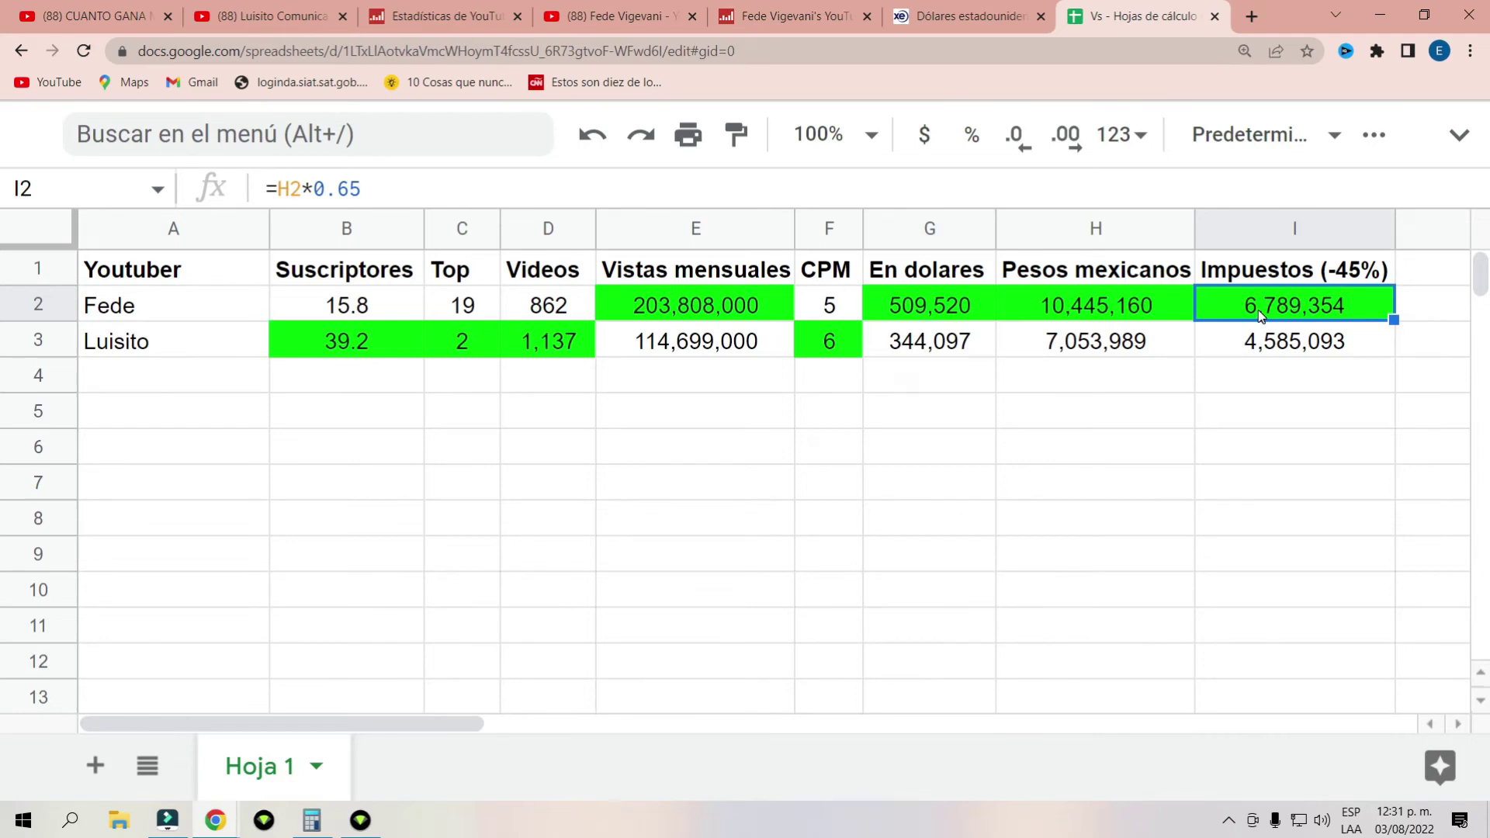
pyautogui.click(1257, 341)
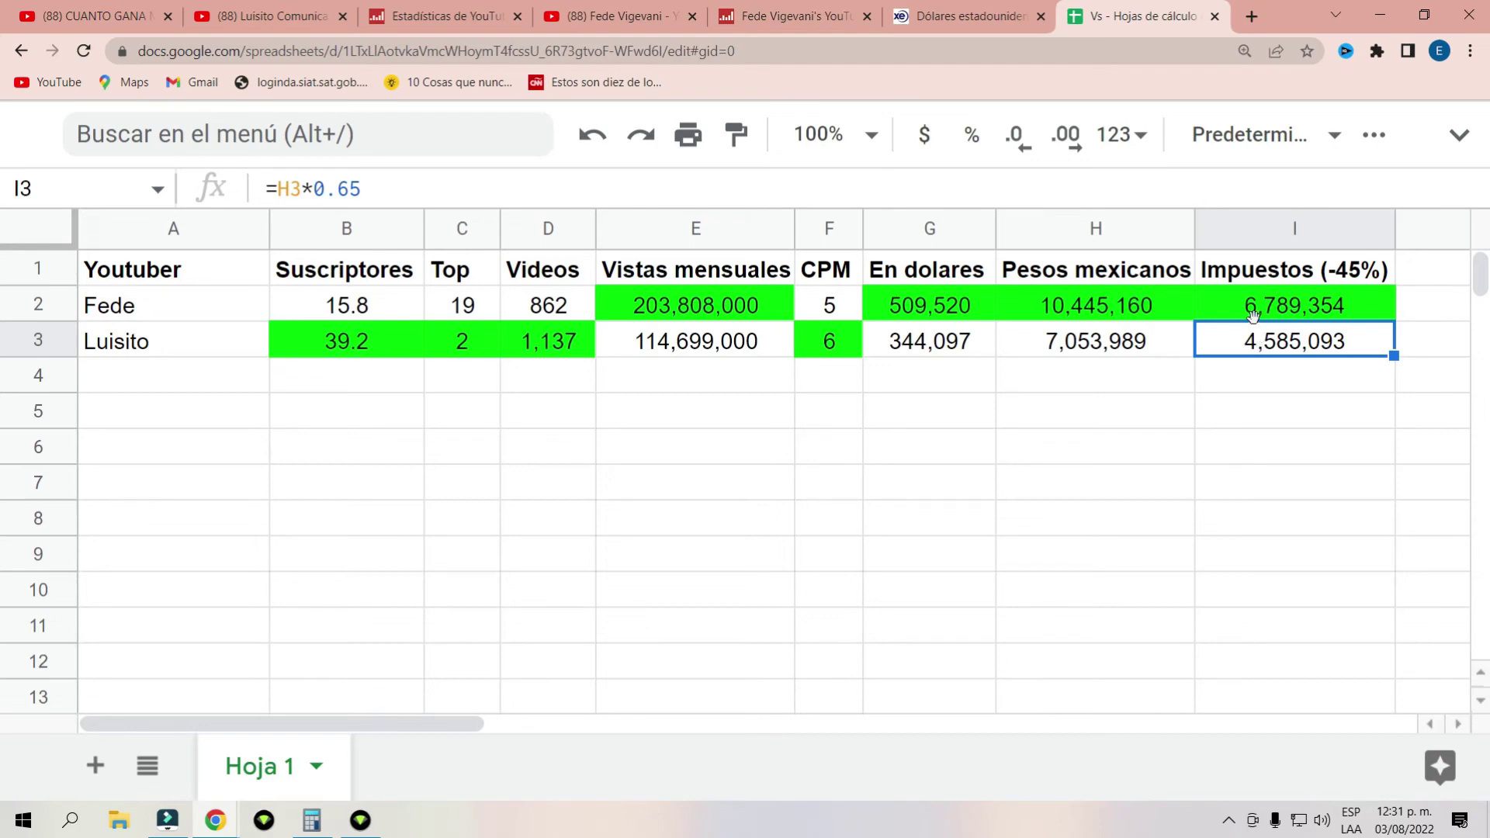
pyautogui.click(1254, 315)
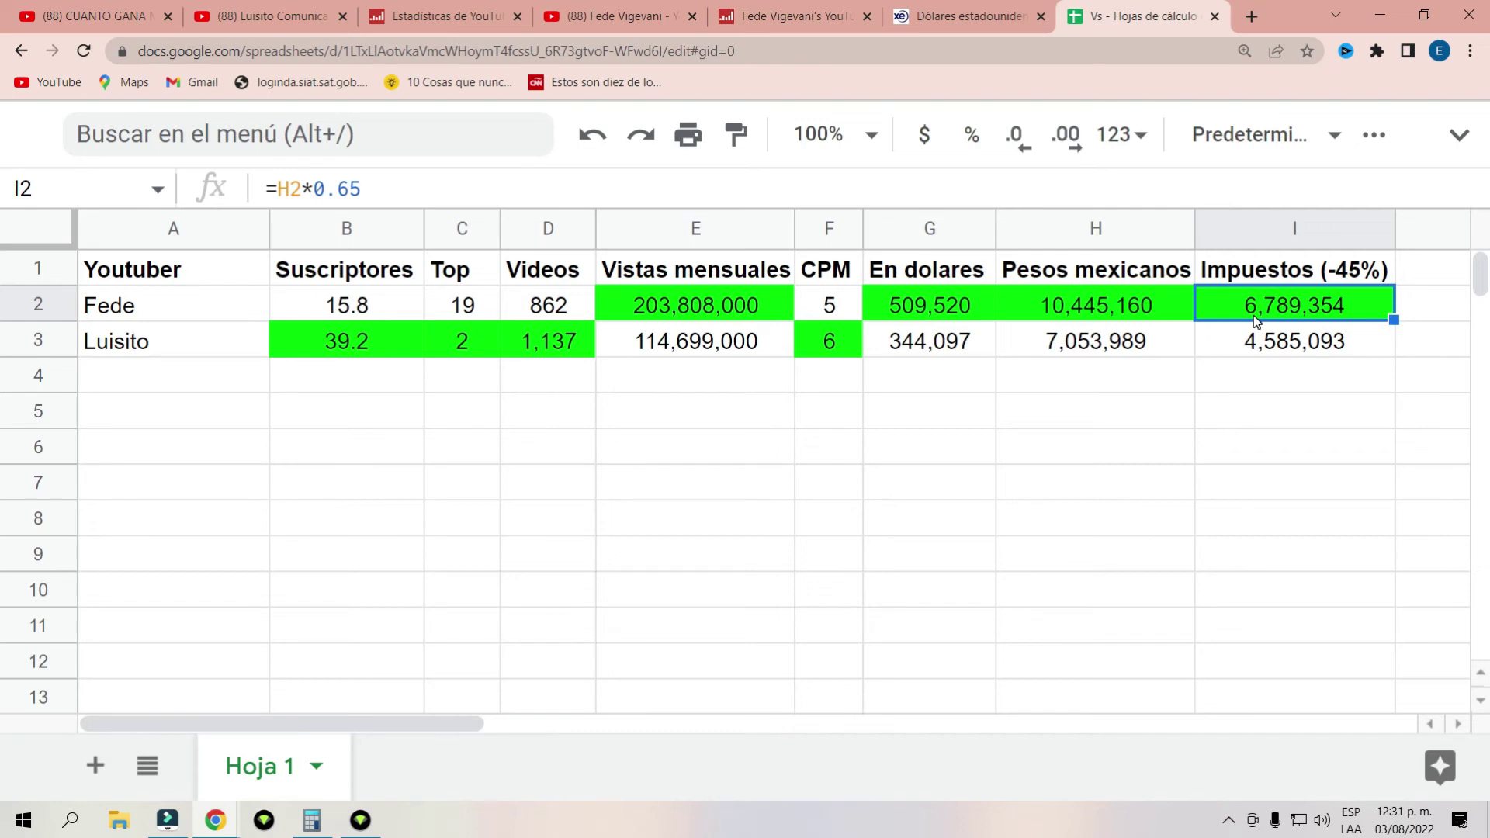
# - Compare Fede's Pesos mexicanos amount in H2 with the after-tax amounts of both YouTubers under the Impuestos (-45%) heading
pyautogui.click(1280, 277)
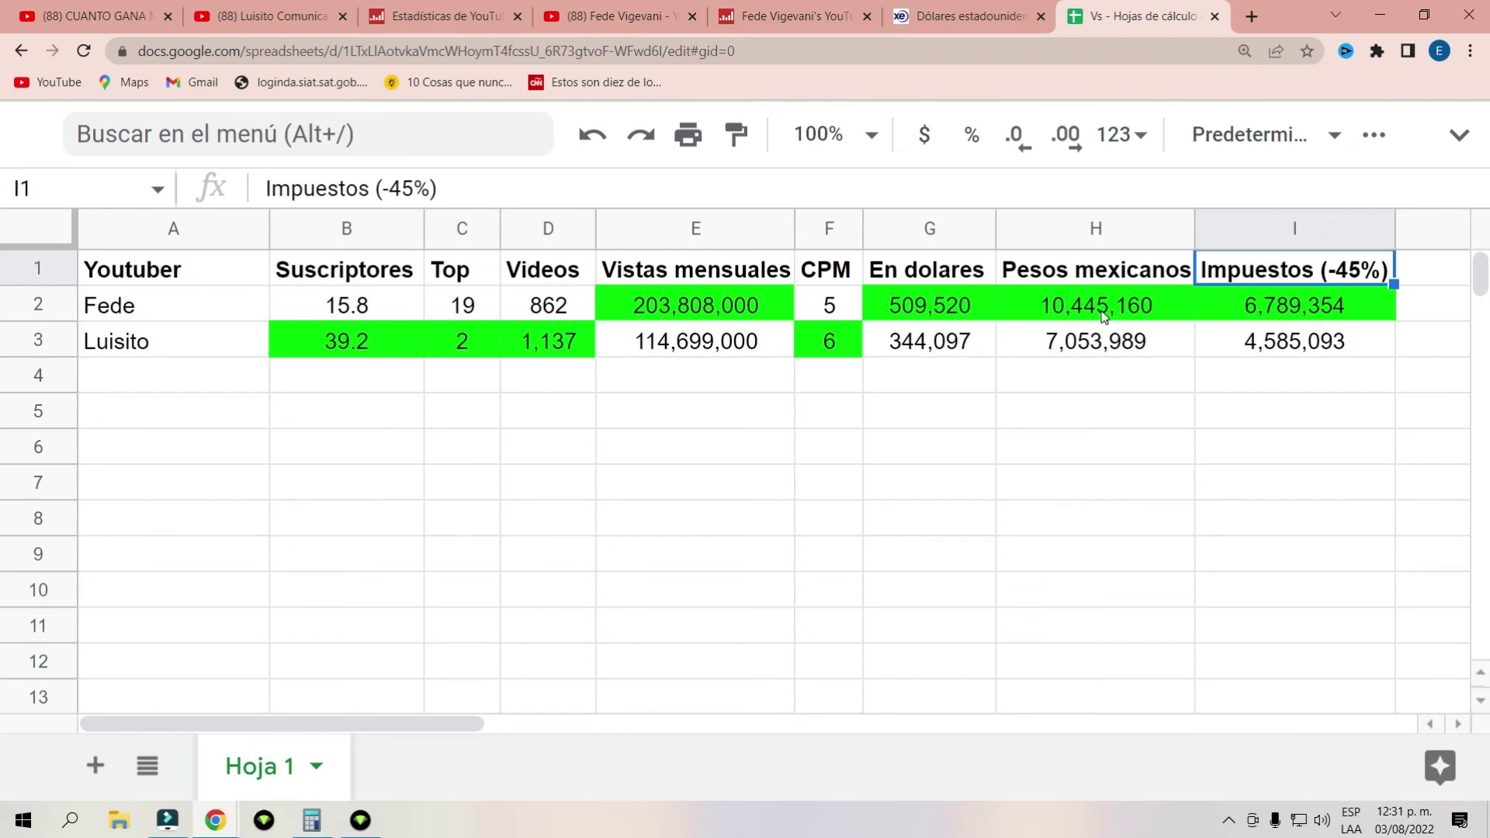
pyautogui.click(1317, 311)
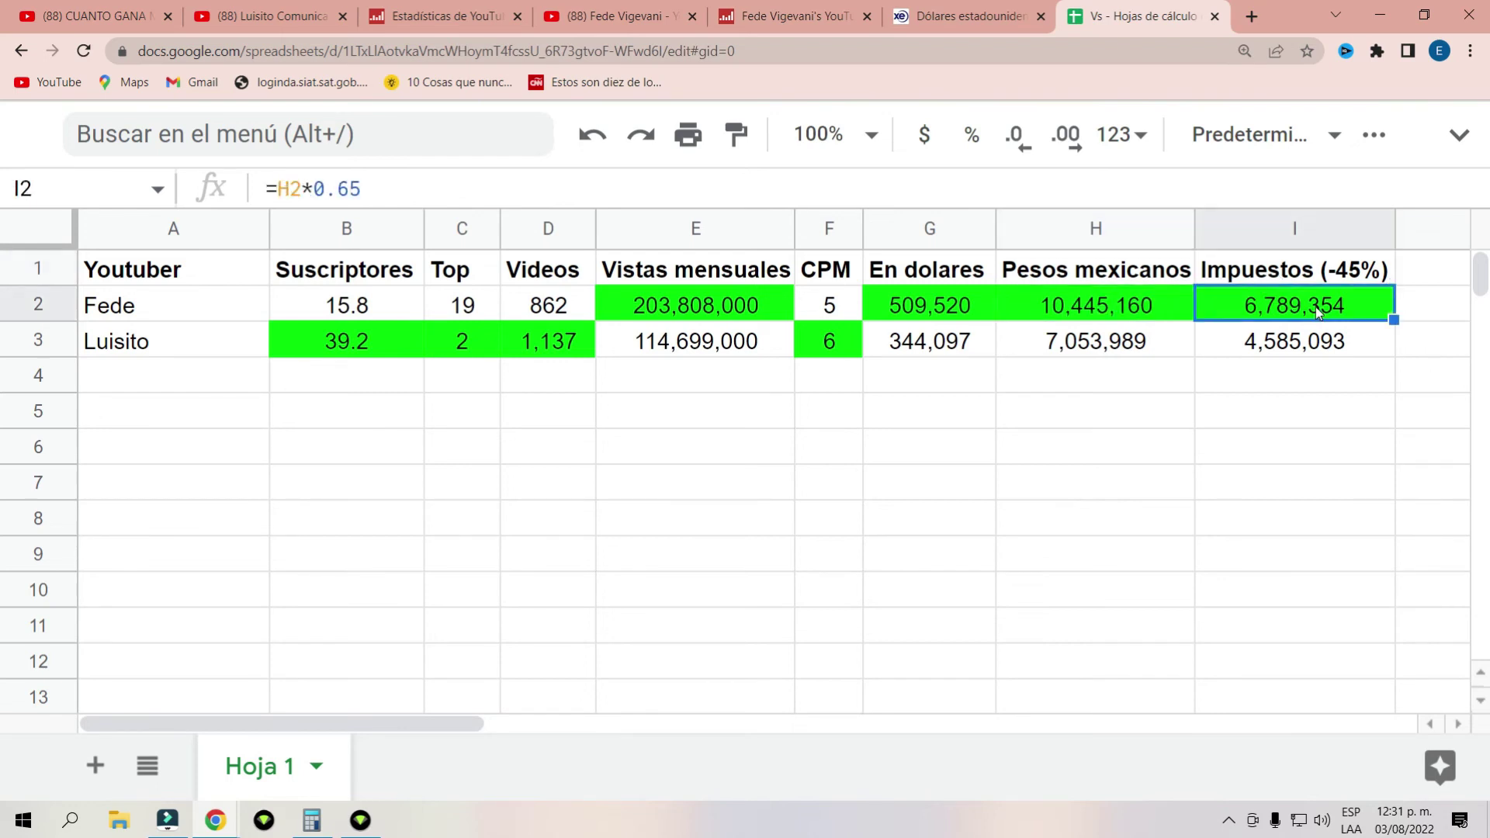
pyautogui.click(1102, 304)
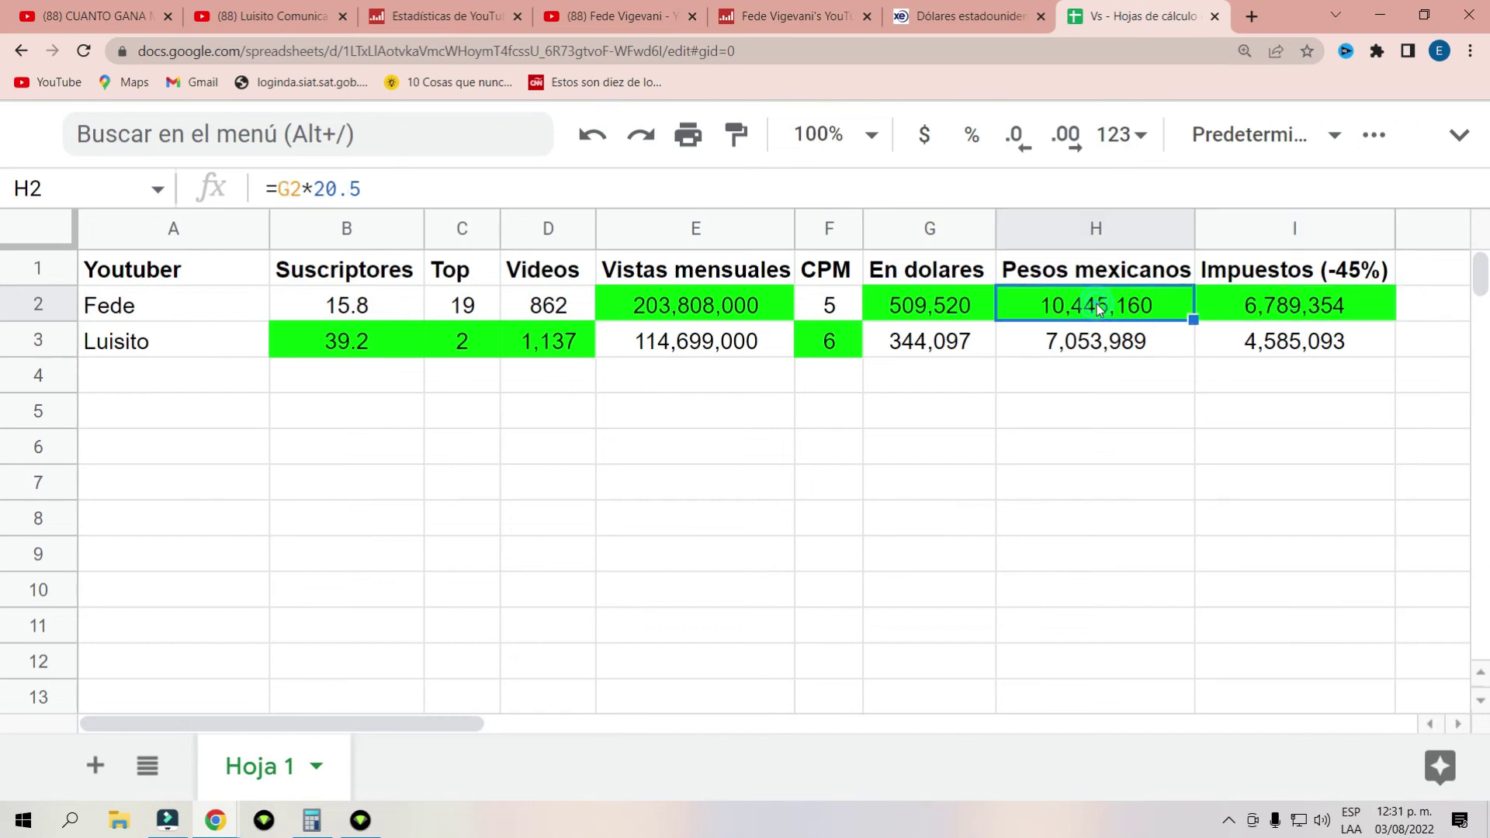
pyautogui.click(1272, 307)
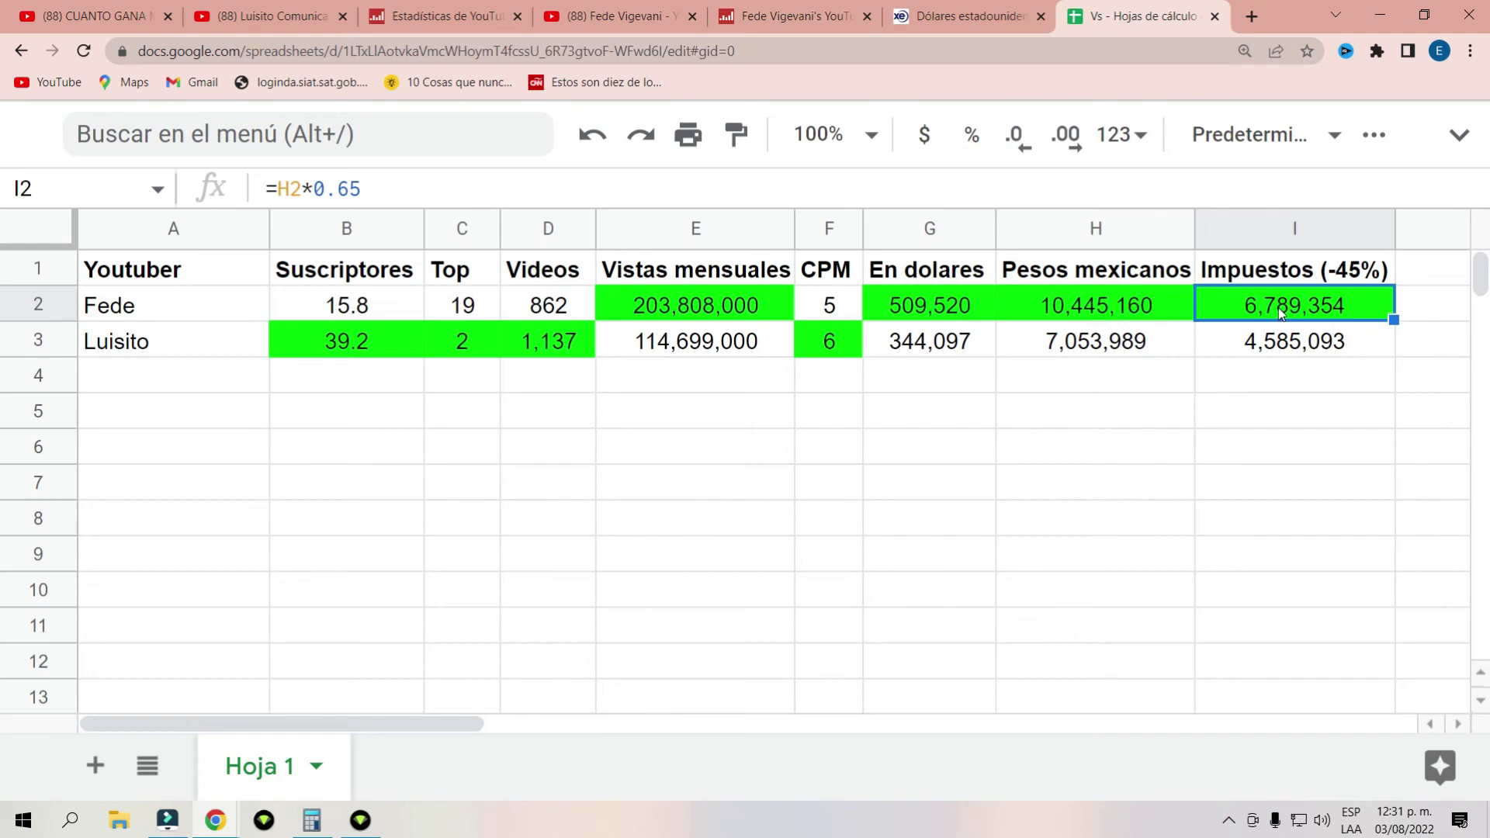
pyautogui.click(1274, 344)
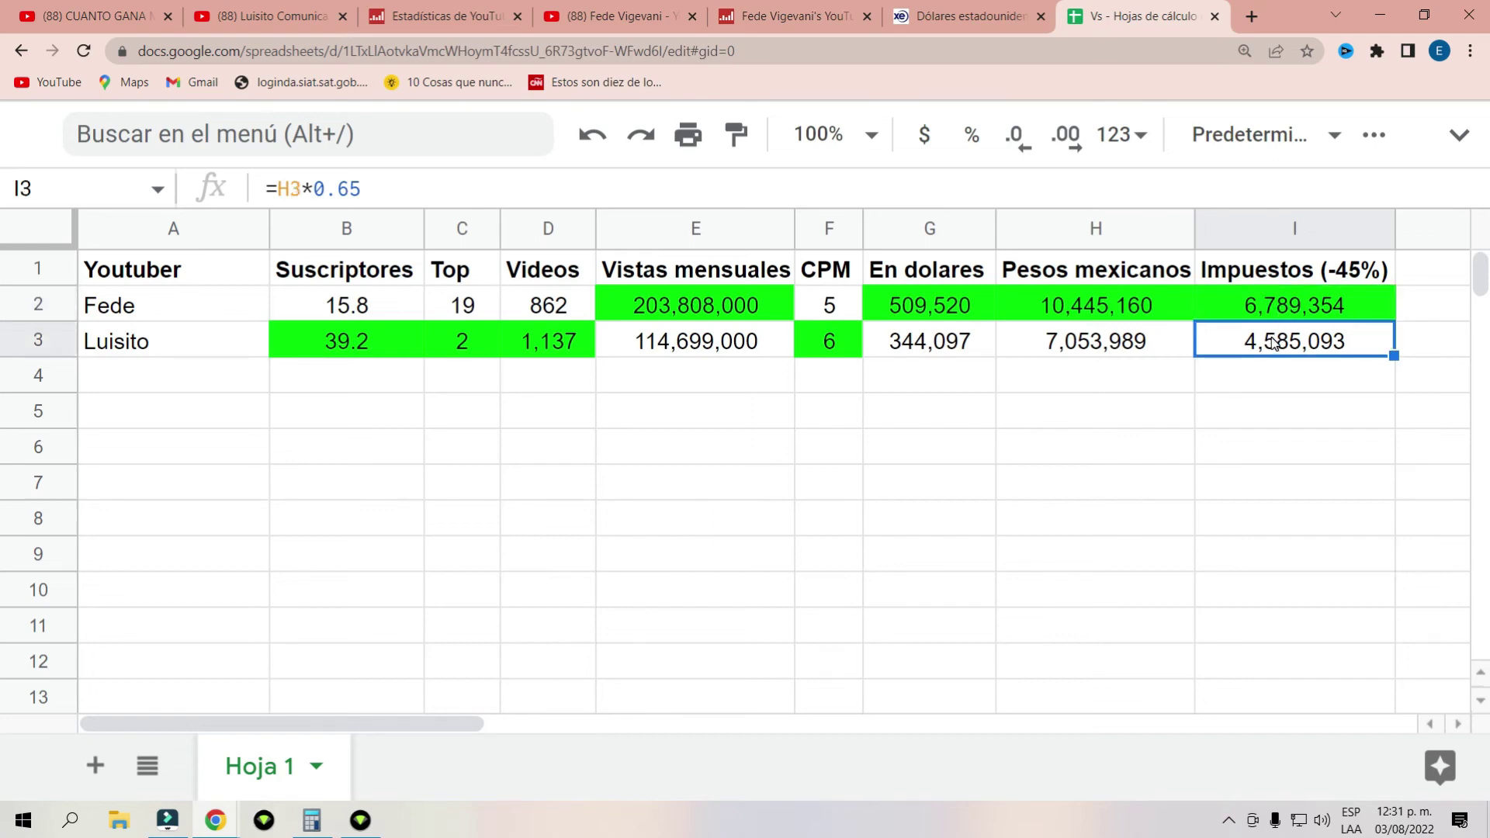
# - Compare Luisito's subscribers in B3 with Fede's monthly views in E2 and subscribers in B2
pyautogui.click(695, 453)
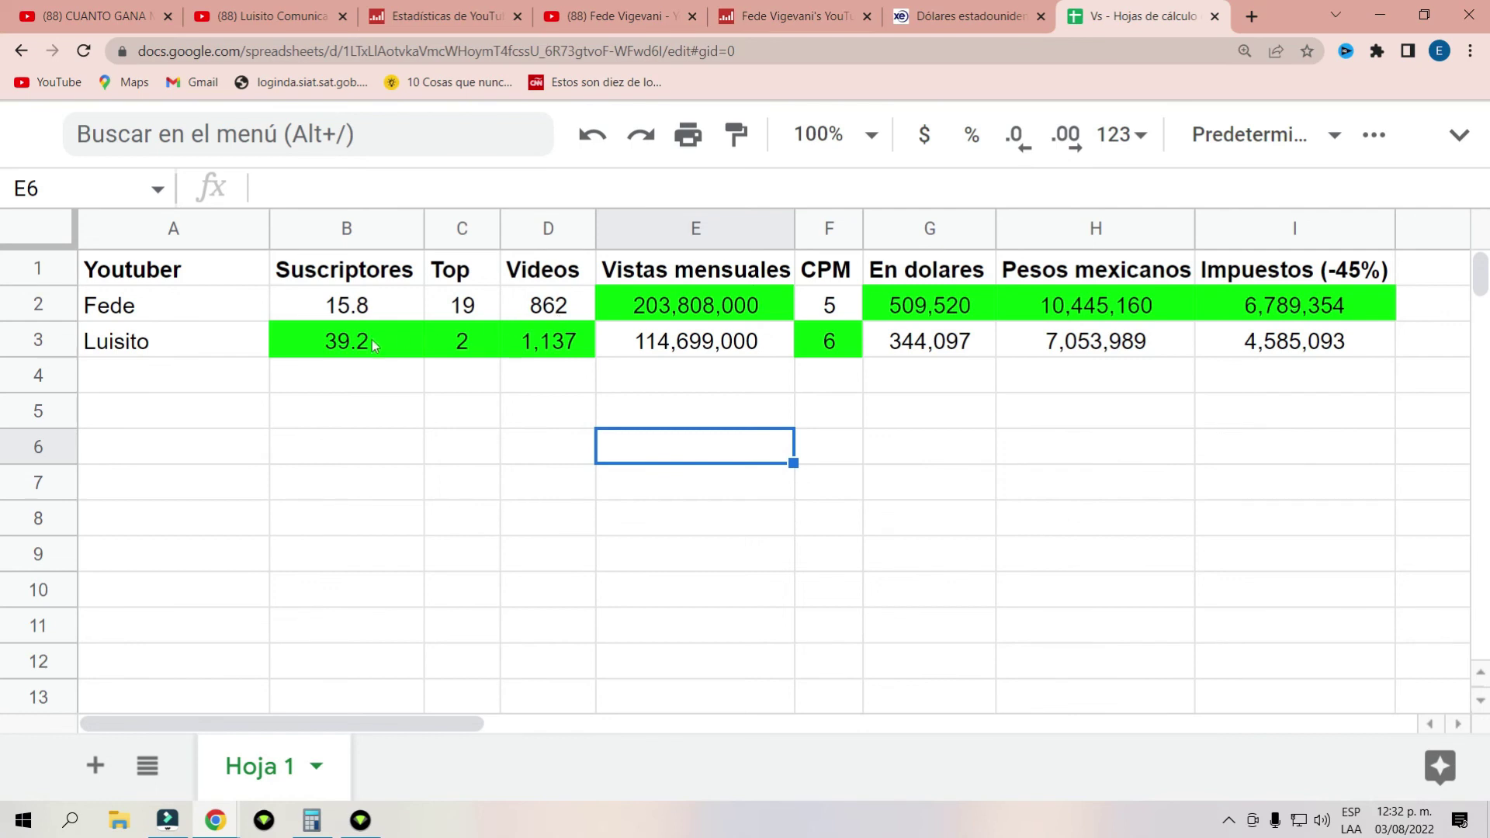
pyautogui.click(332, 349)
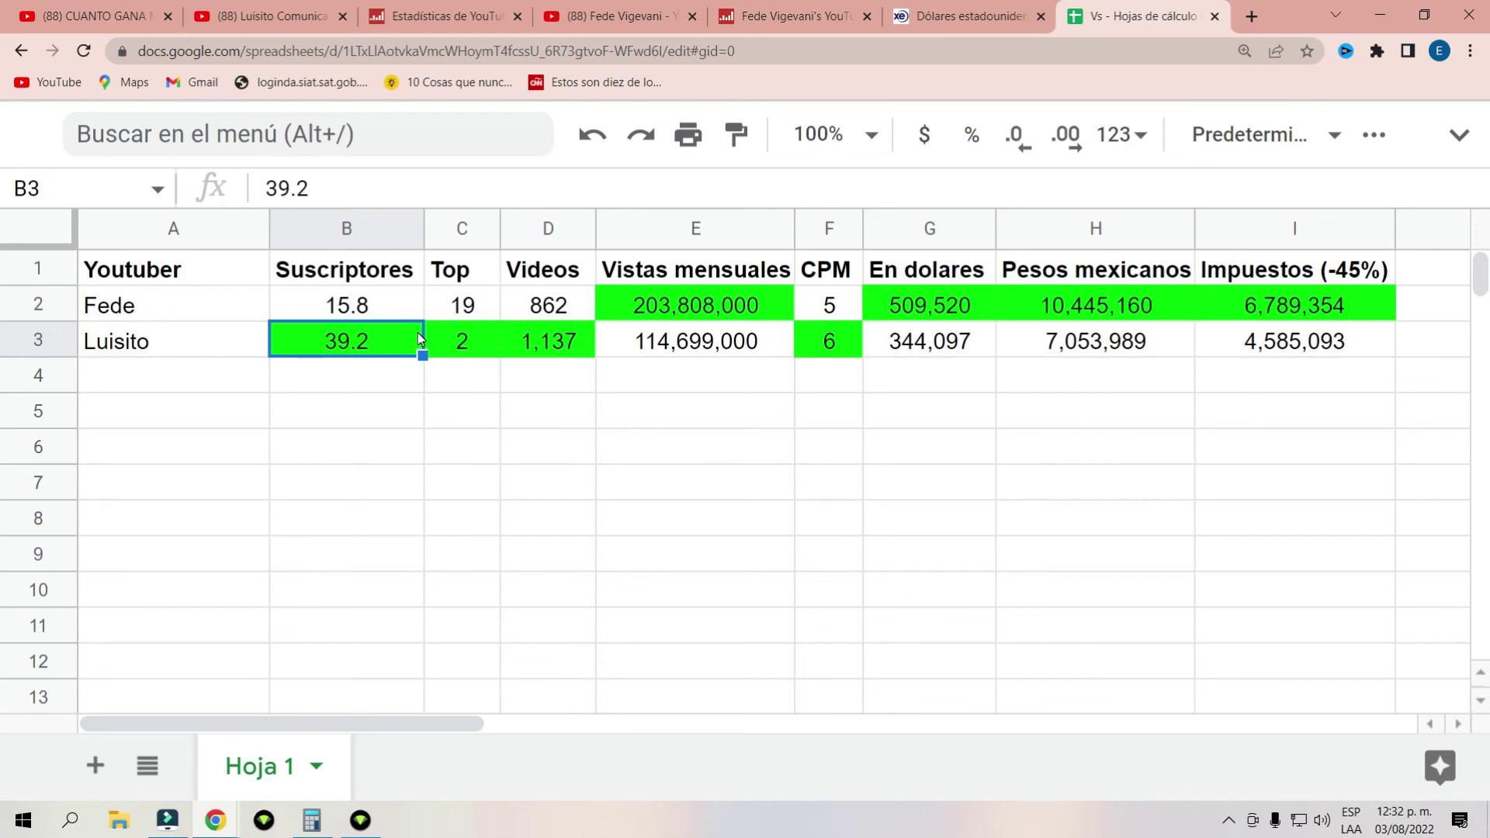
pyautogui.click(693, 309)
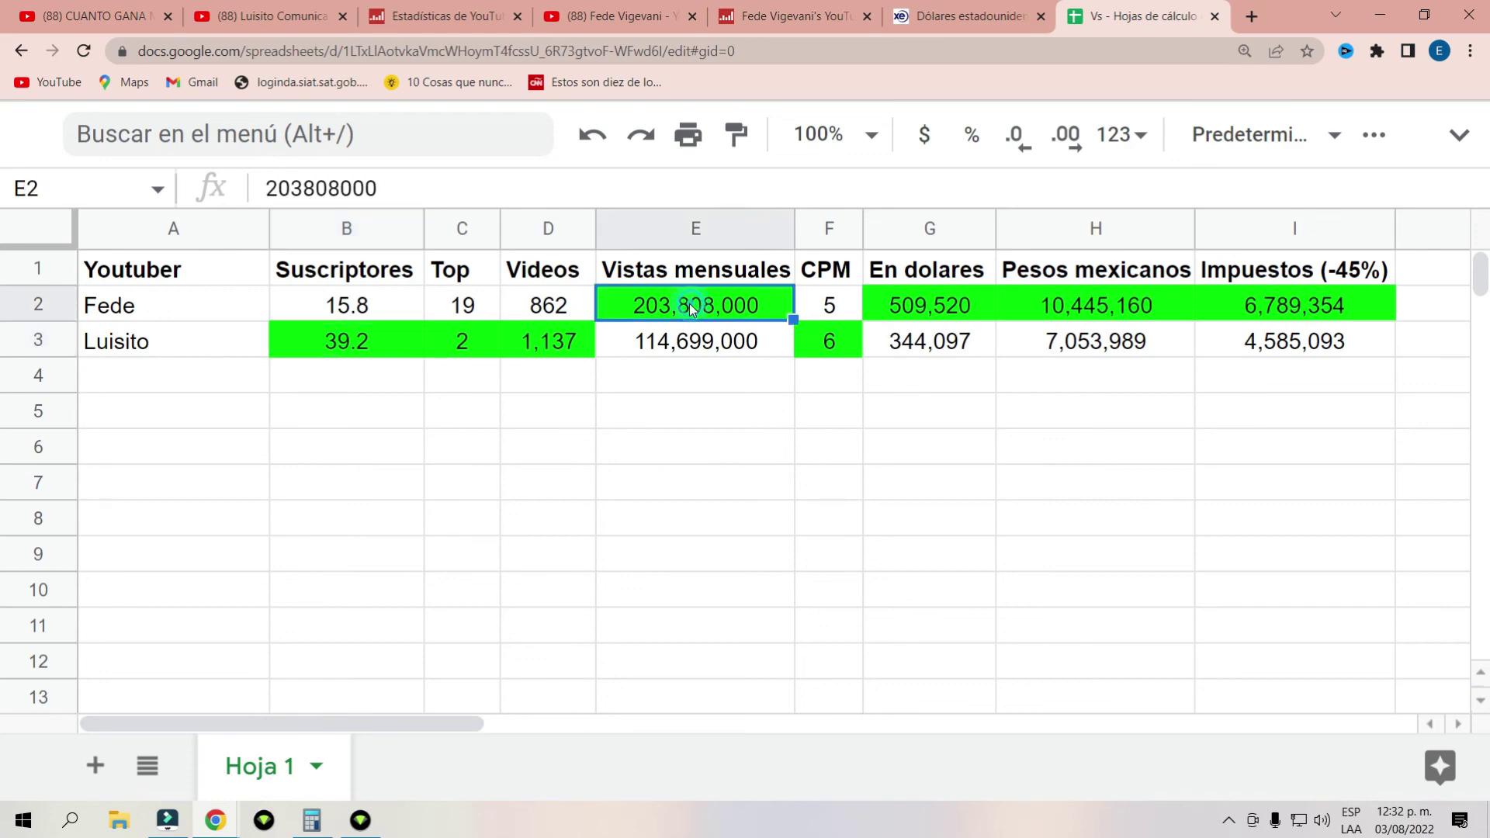
pyautogui.click(374, 300)
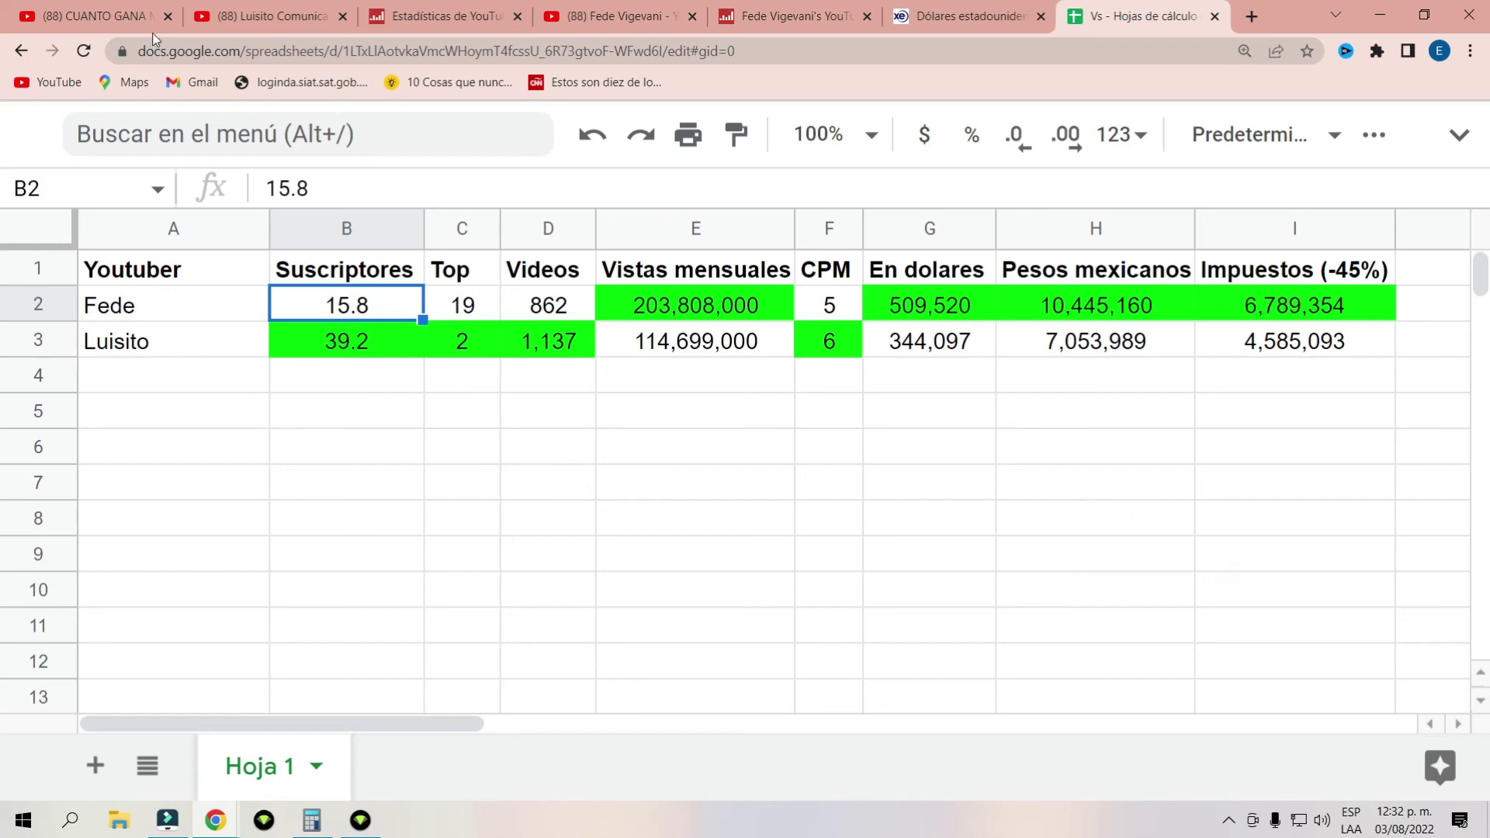
# - View the CUANTO GANA MI YOUTUBER FAVORITO channel on YouTube, and highlight the names on the Luisito Comunica and Fede Vigevani channel pages
pyautogui.click(107, 15)
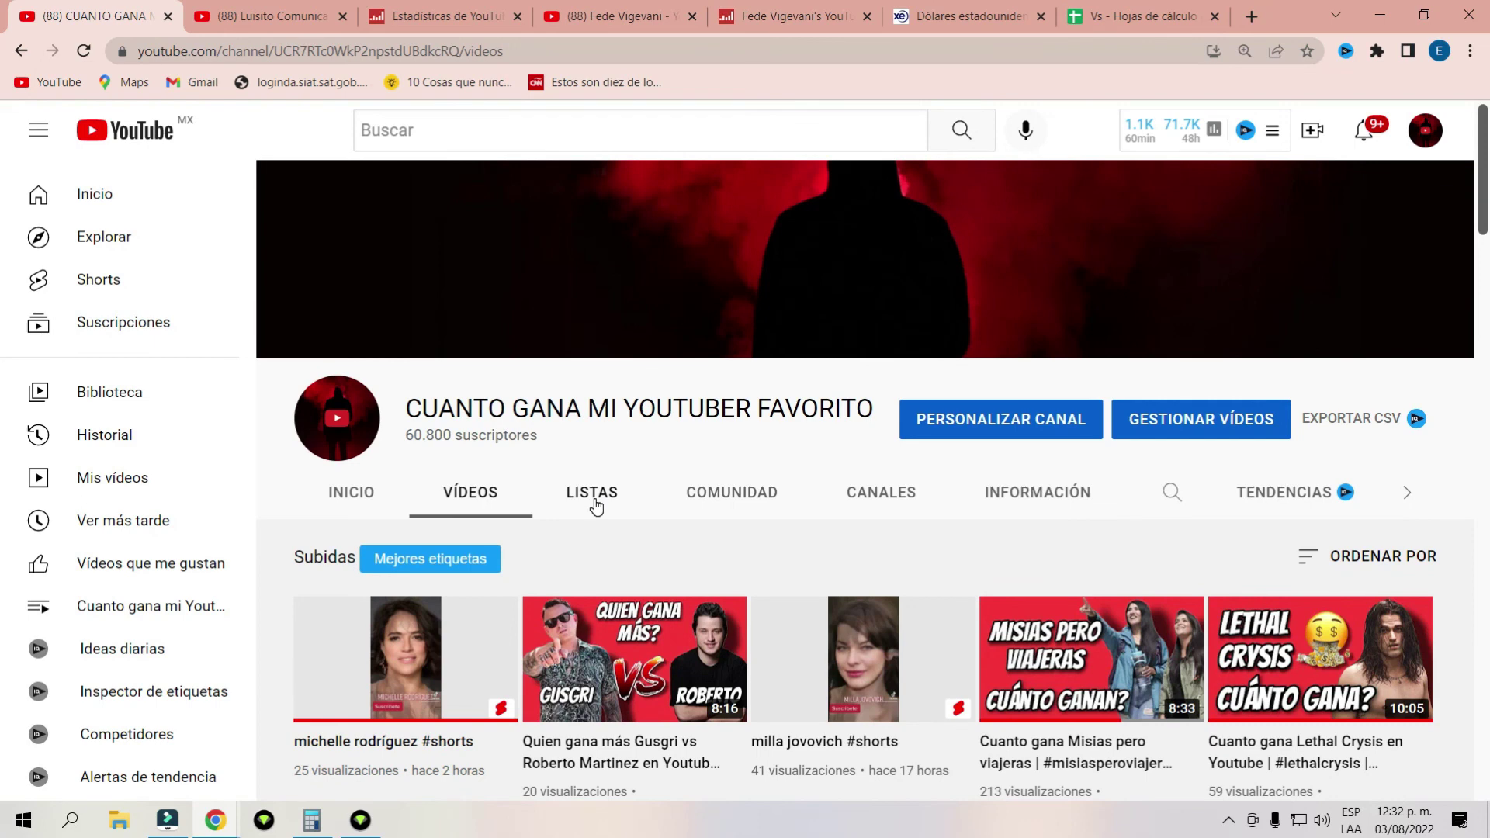
pyautogui.click(258, 15)
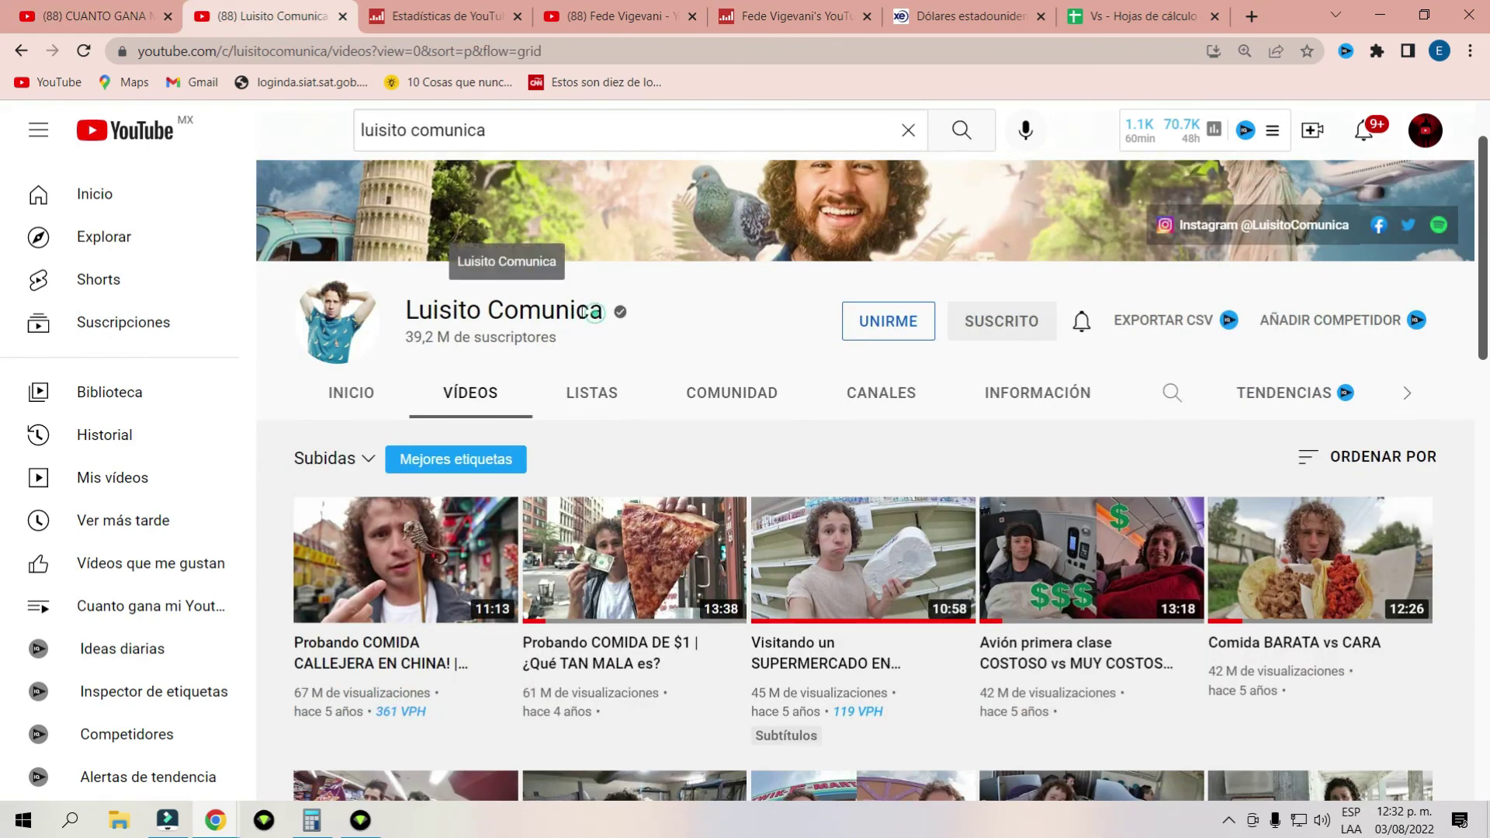
pyautogui.moveTo(591, 310); pyautogui.dragTo(407, 312)
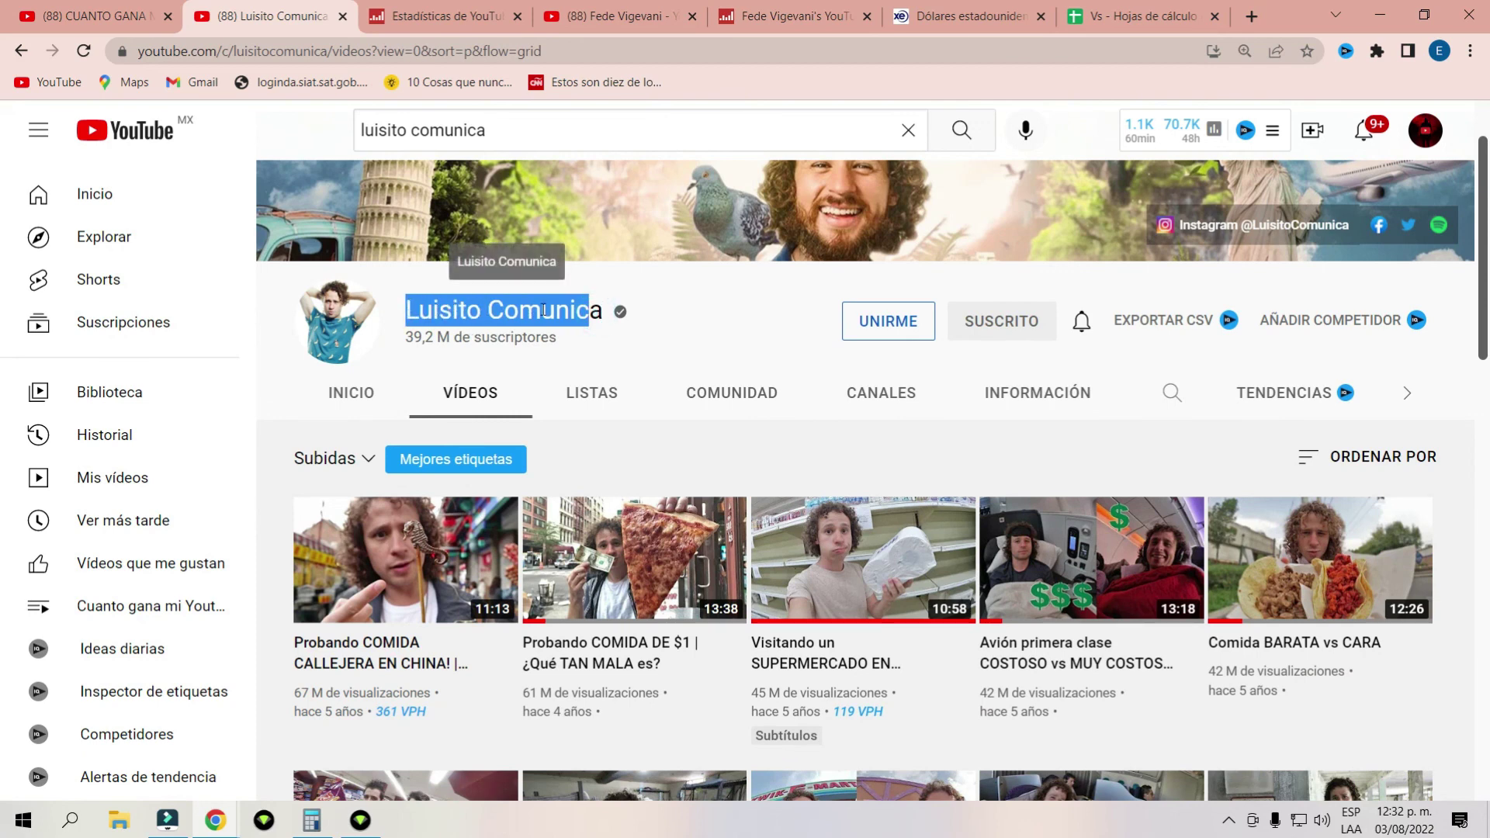
pyautogui.moveTo(613, 310); pyautogui.dragTo(353, 312)
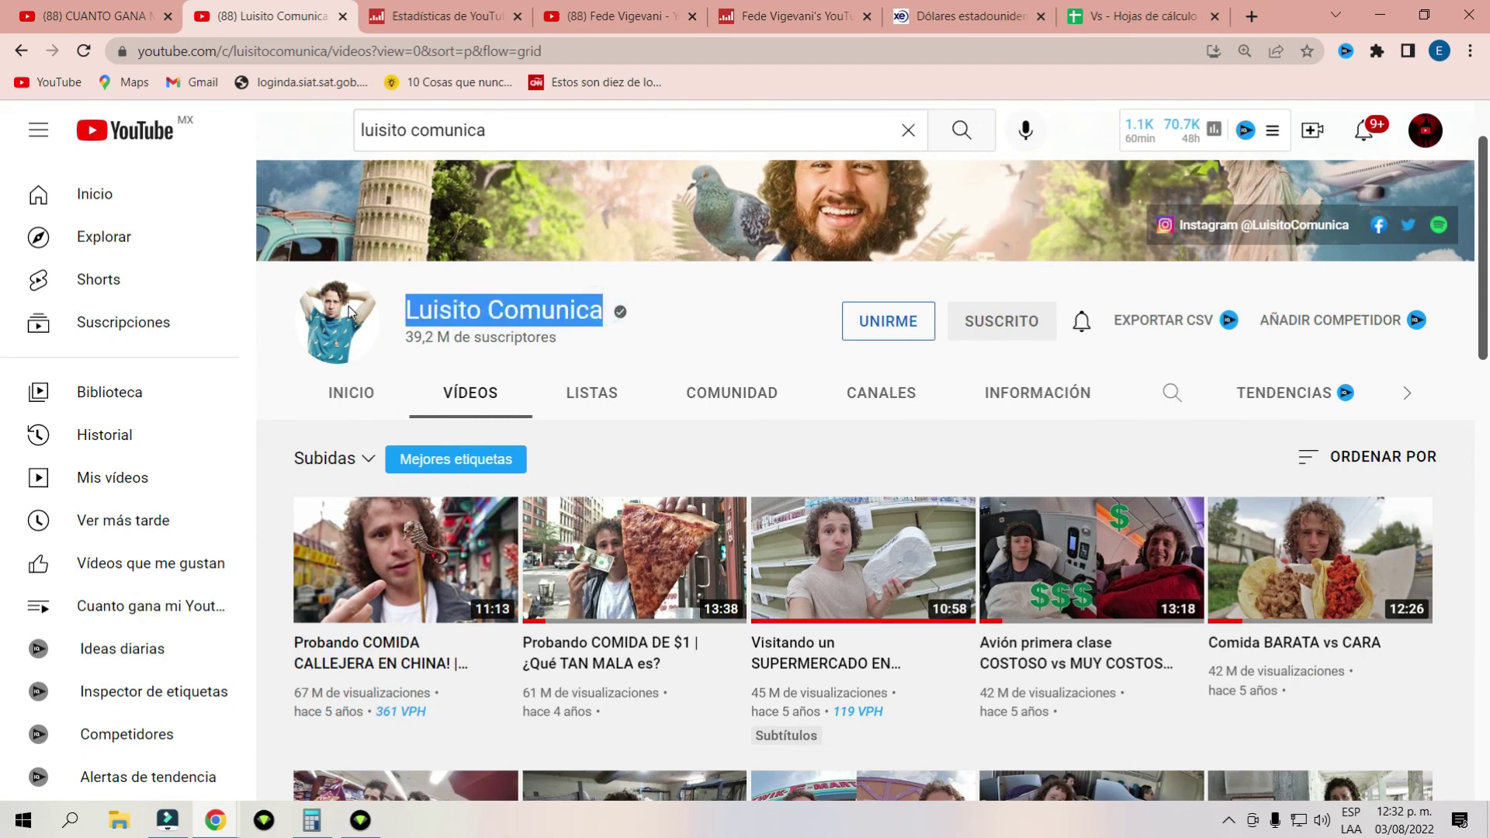
pyautogui.click(617, 22)
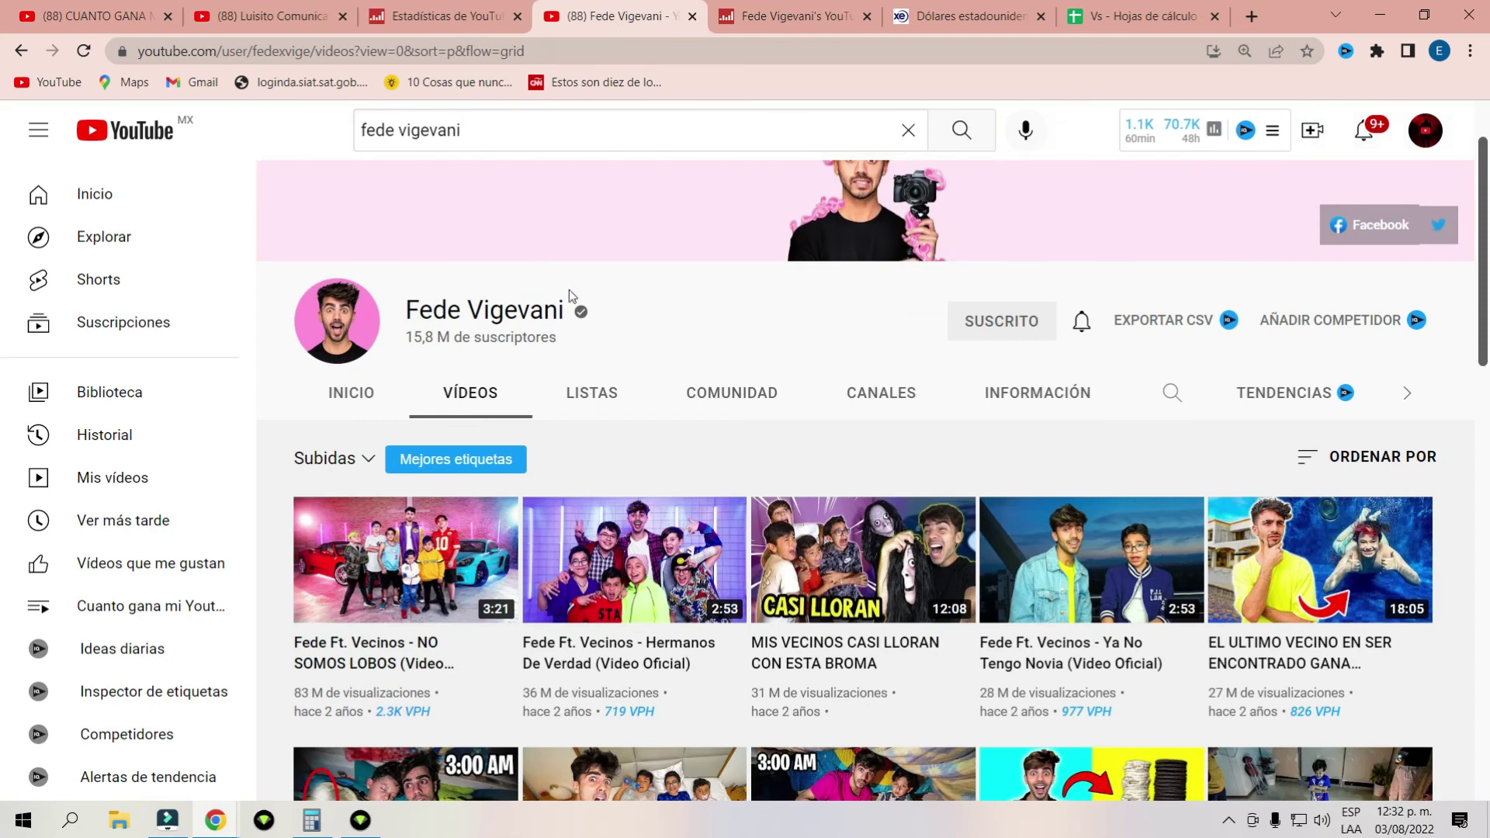
pyautogui.moveTo(574, 312); pyautogui.dragTo(401, 311)
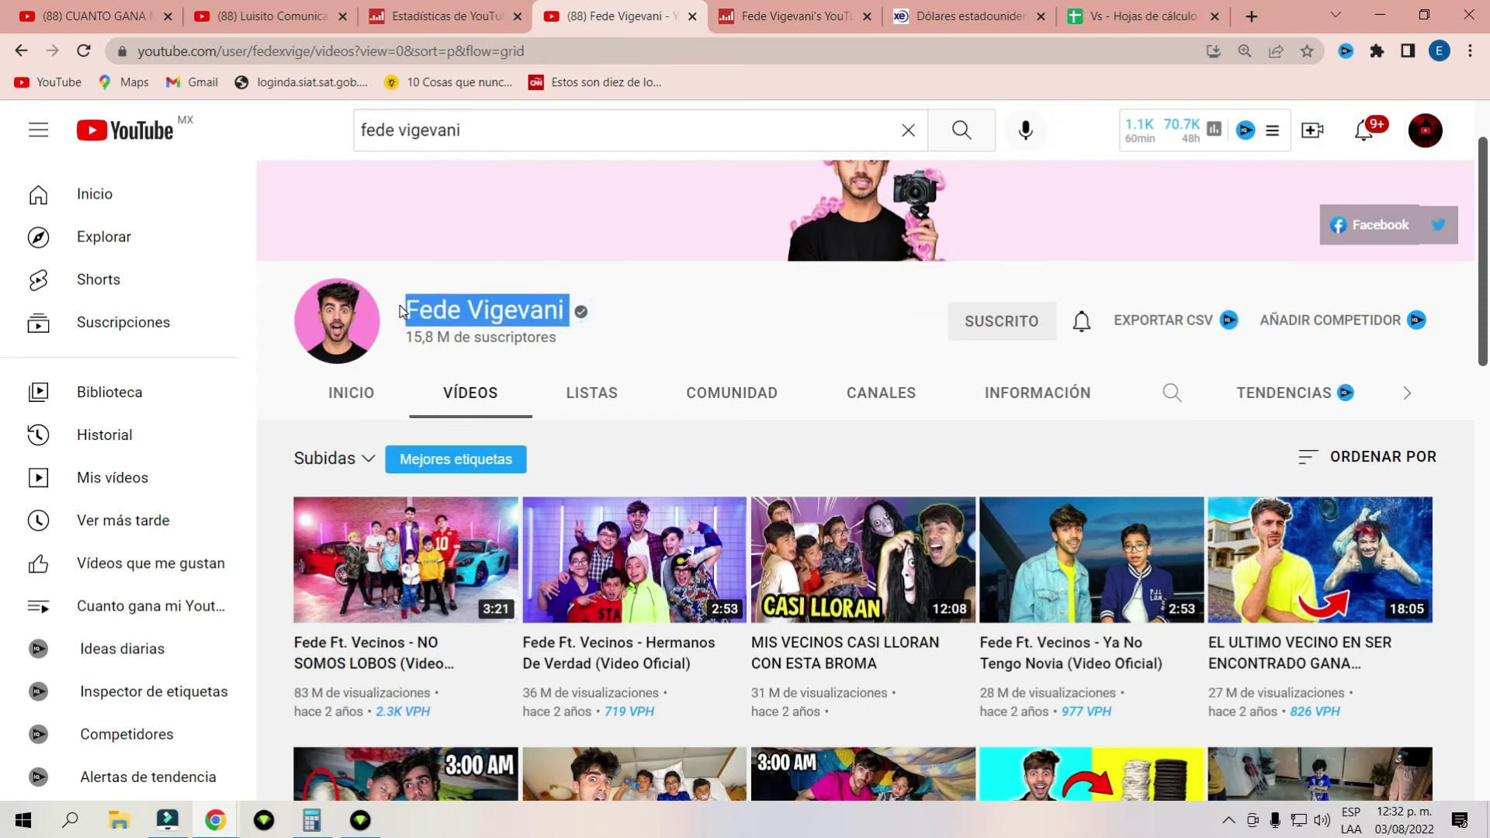